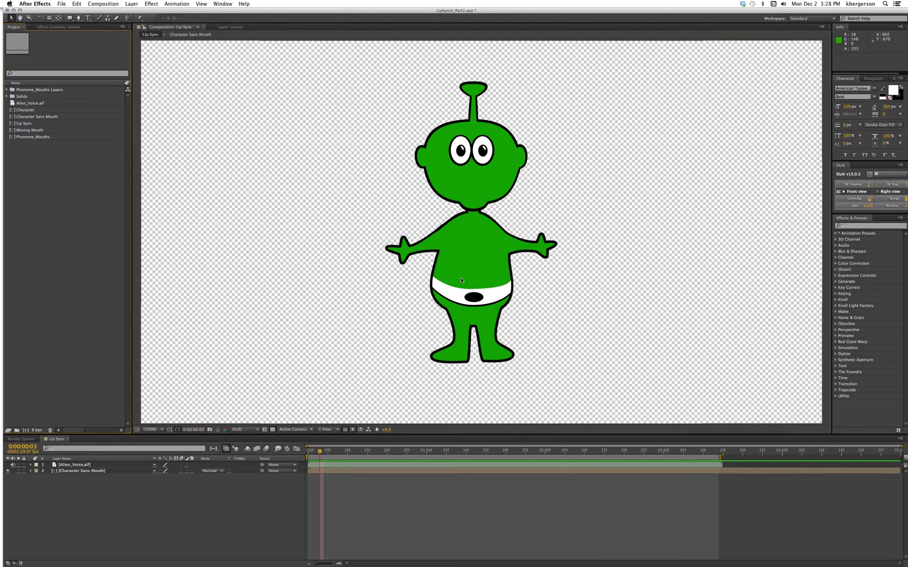
Duplicate the Lip Sync composition and open the resulting Lip Sync 2 copy.
left_click(24, 125)
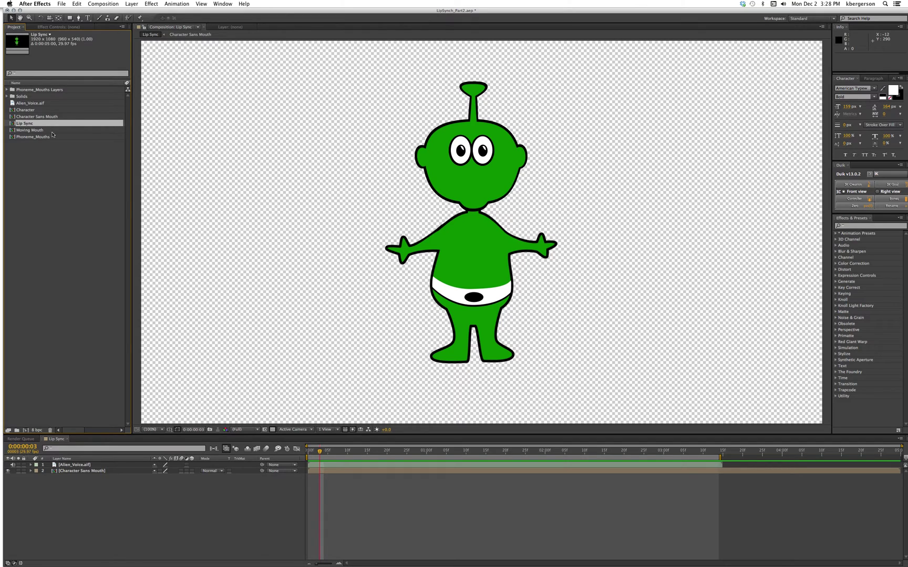
key("super+d")
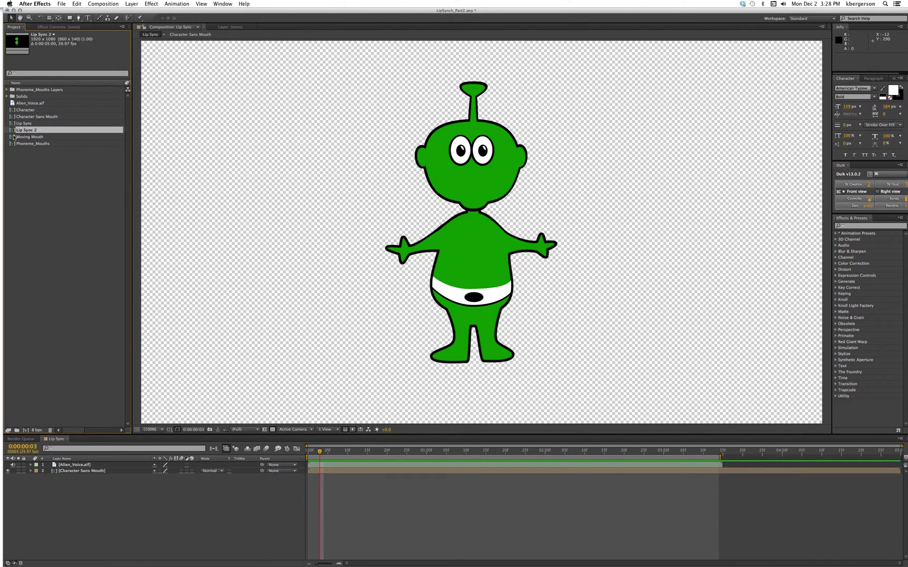
double_click(13, 132)
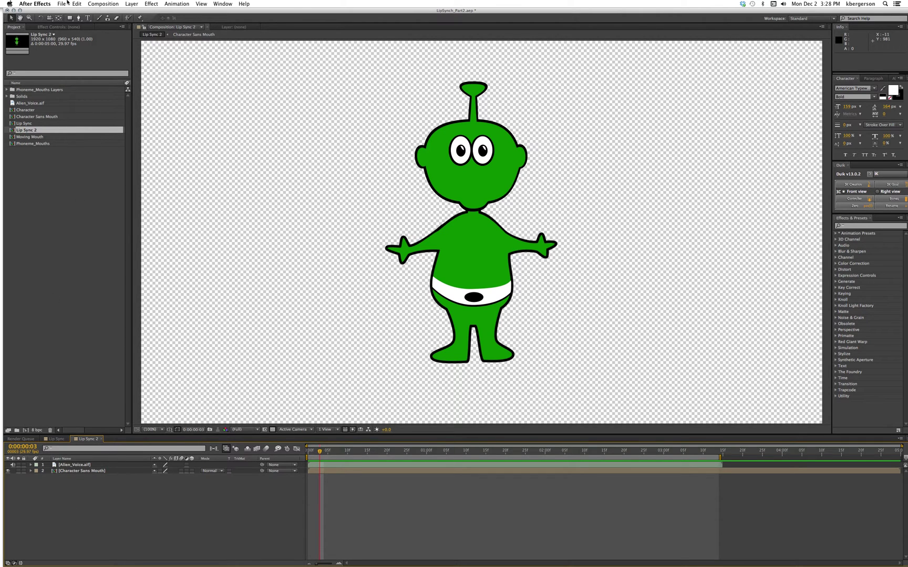
With the Pen tool, give new shapes a solid fill and 0 px stroke, then return to 0:00.
left_click(79, 18)
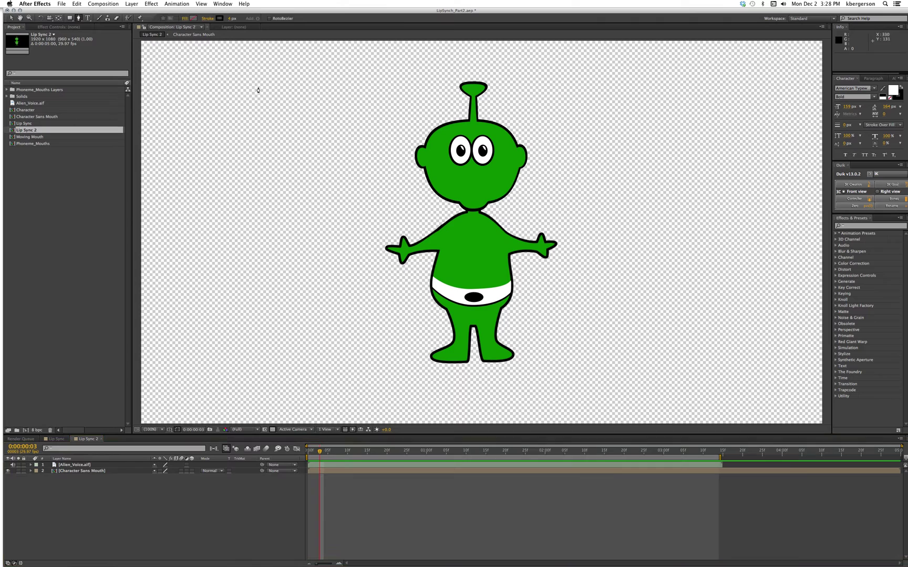
left_click(185, 19)
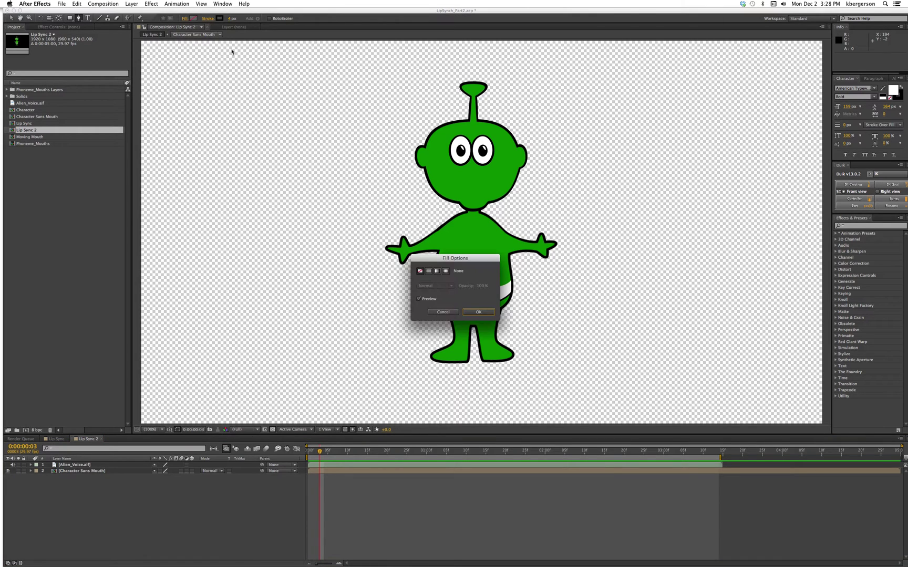
left_click(428, 271)
left_click(478, 311)
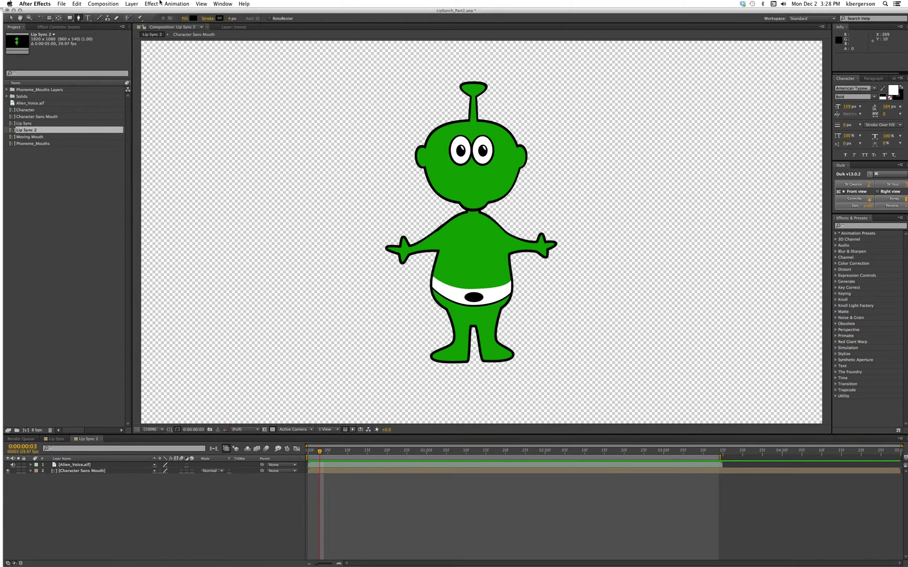
left_click(229, 18)
left_click_drag(320, 452, 308, 451)
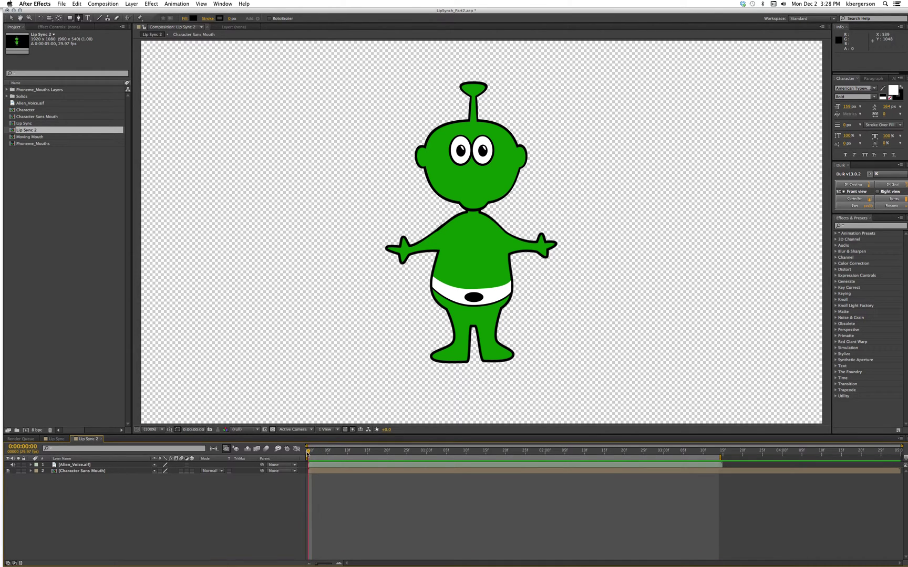
Draw a curved mouth path on the alien's face and rename its shape layer 'Mouth'.
left_click(459, 176)
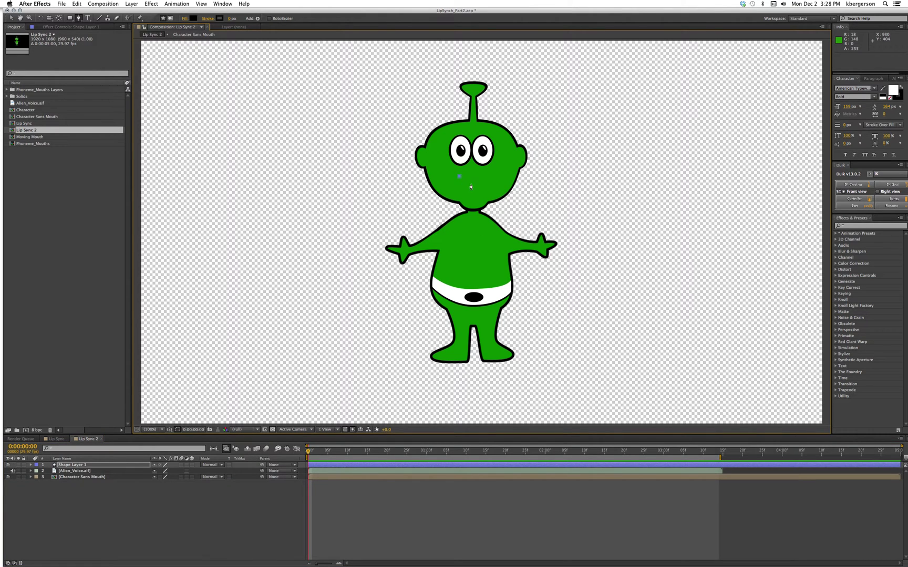
mouse_move(476, 183)
left_mouse_down()
mouse_move(482, 178)
mouse_move(464, 181)
left_mouse_up()
left_click(61, 465)
key("Return")
type("Mouth")
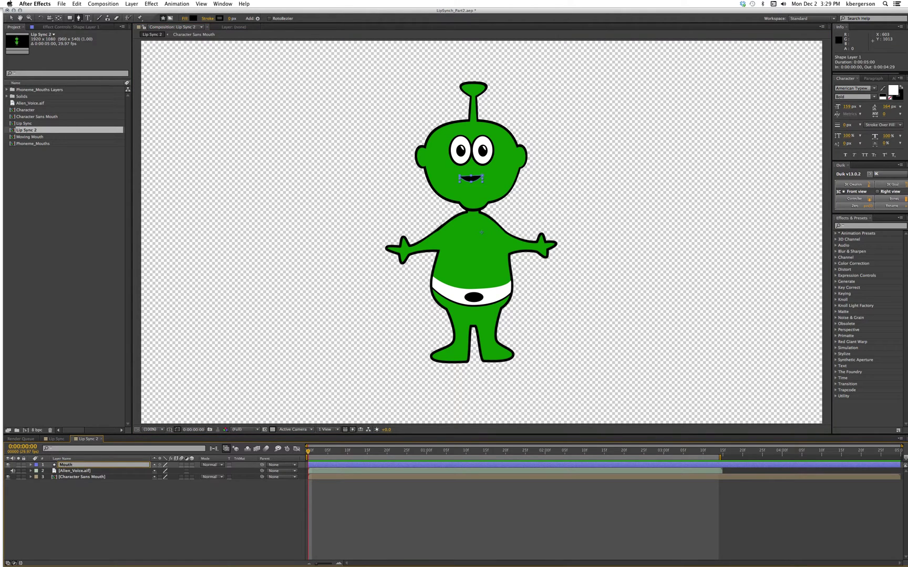
key("Return")
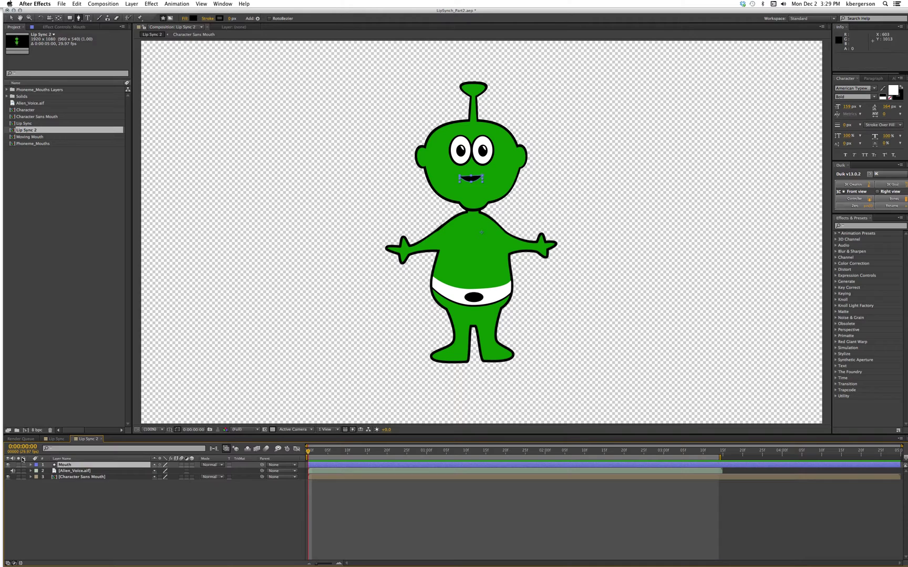
Reveal the Mouth layer's Path 1 property and set a Path keyframe at 0:00.
left_click(31, 464)
left_click(37, 470)
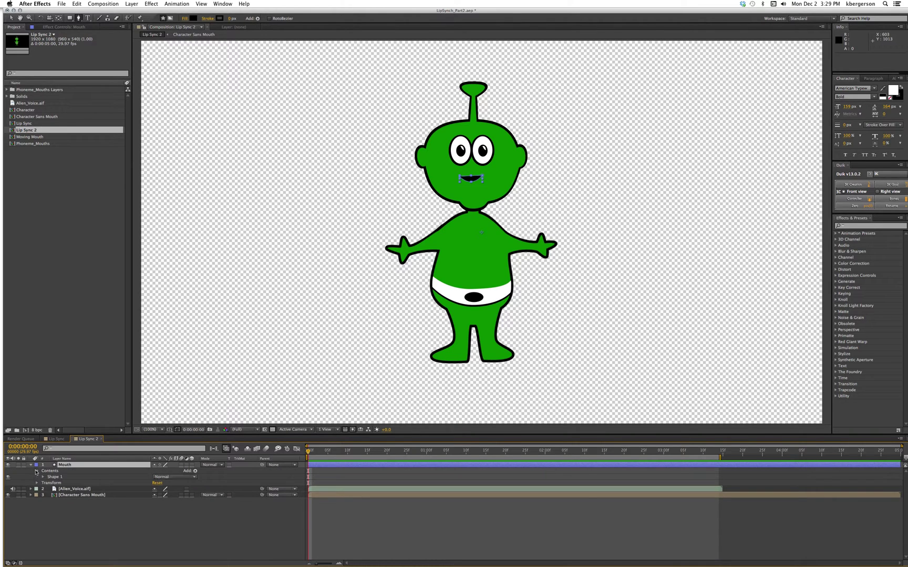
left_click(44, 476)
left_click(49, 483)
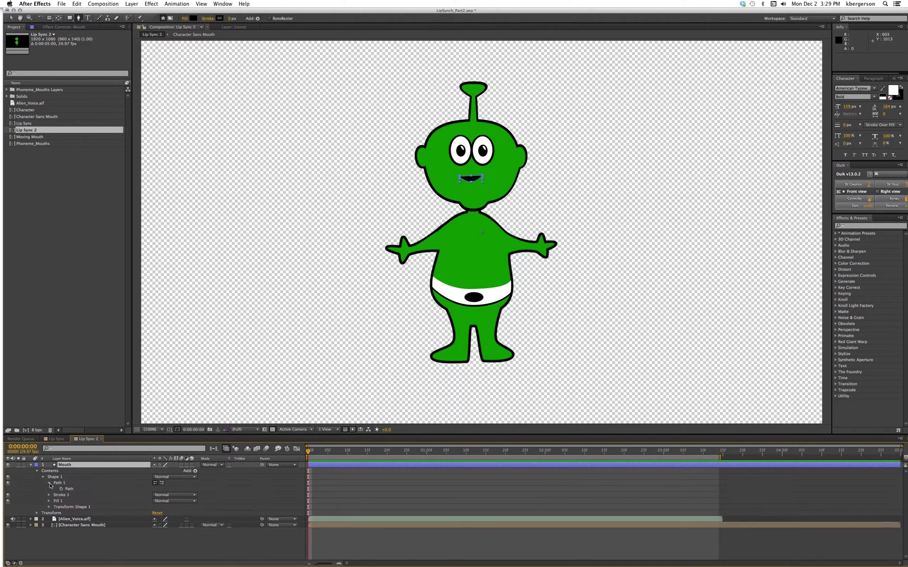
left_click(58, 490)
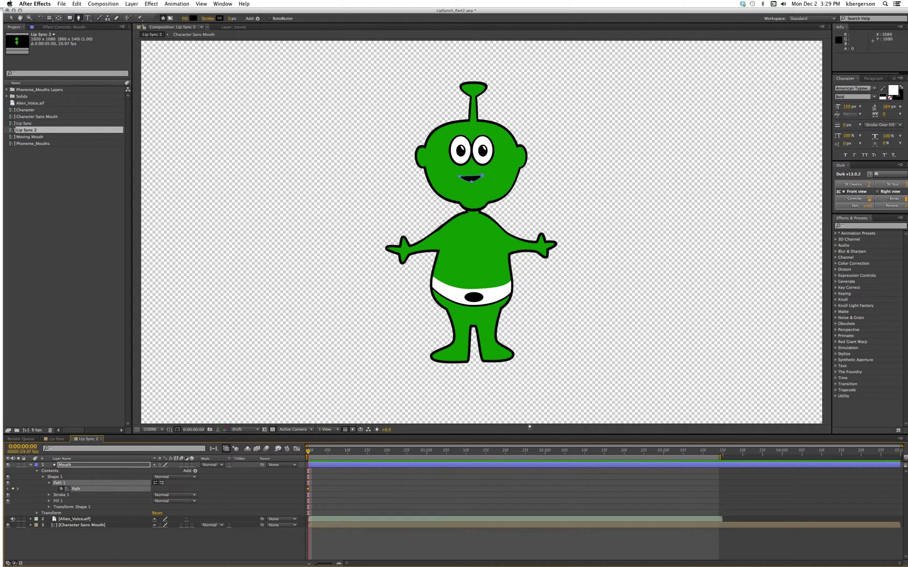
At 0:00:02:00, drag the lower vertex down to open the mouth into a wide triangle.
left_click(544, 448)
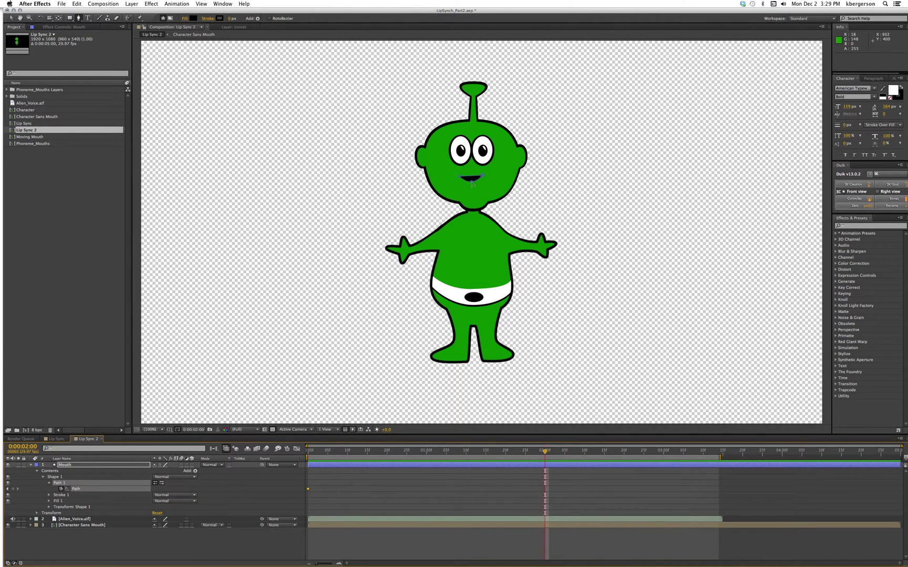
left_click_drag(471, 182, 472, 183)
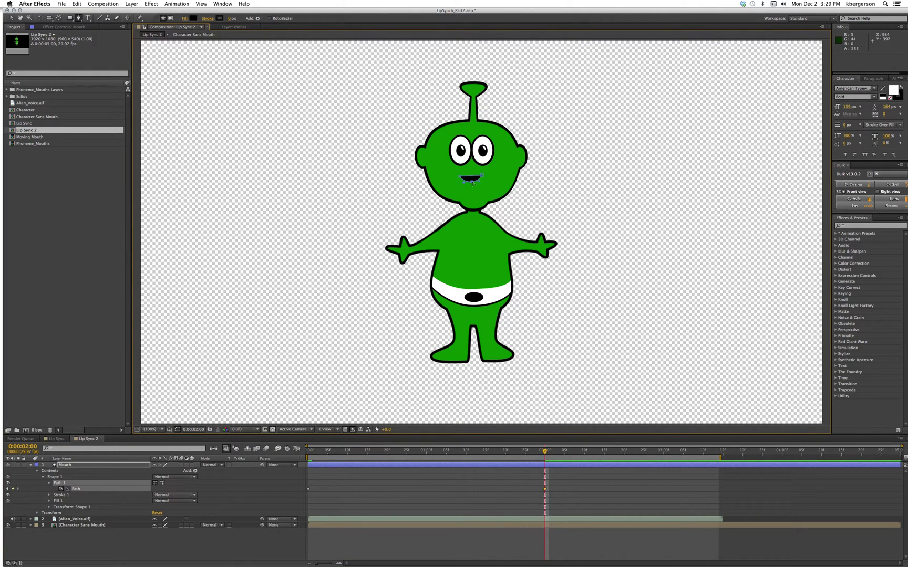
left_click_drag(472, 181, 473, 197)
left_click(31, 466)
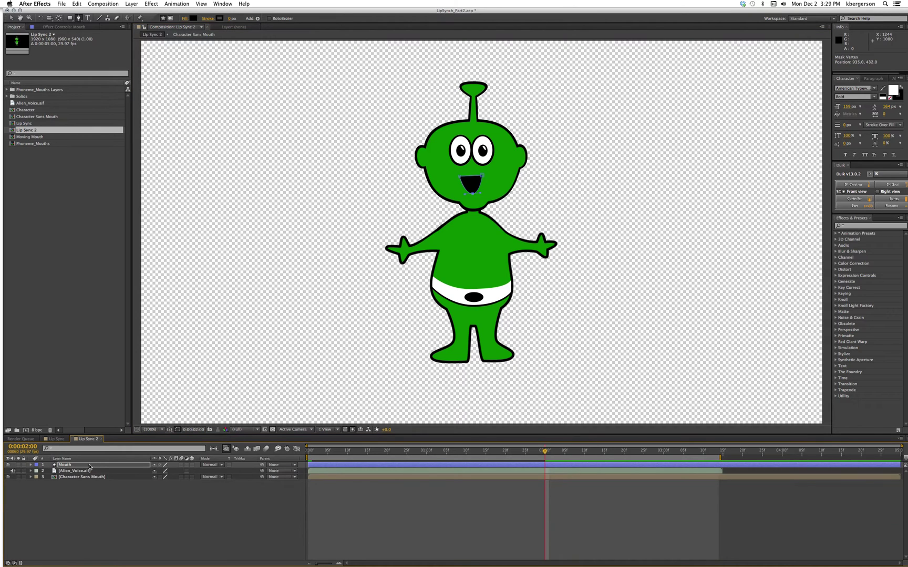
left_click(88, 503)
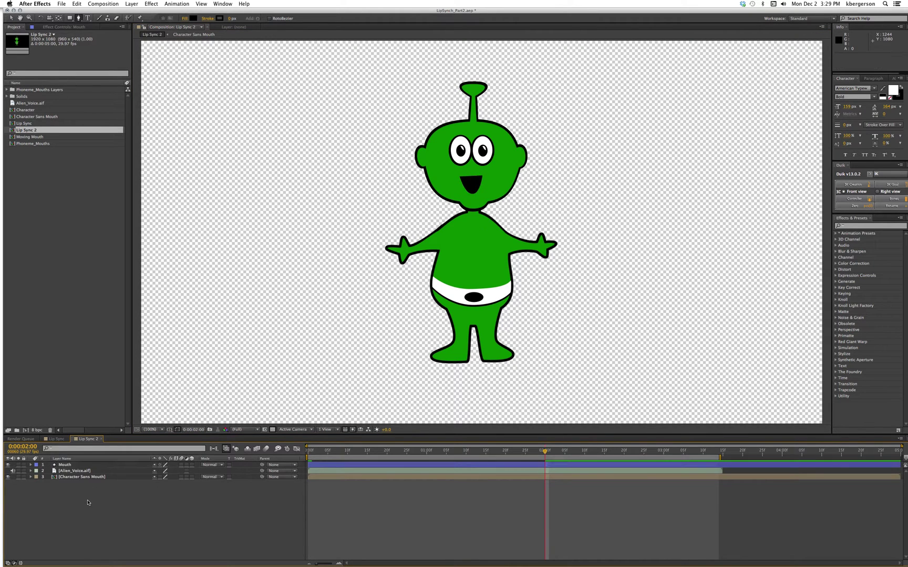
Set the fill colour for new shapes to white.
left_click(193, 19)
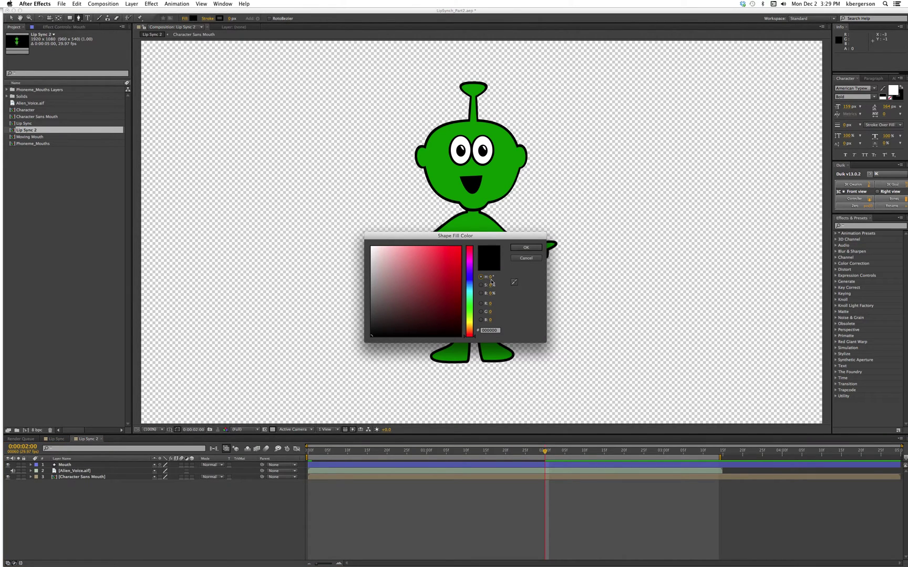
left_click_drag(385, 276, 360, 233)
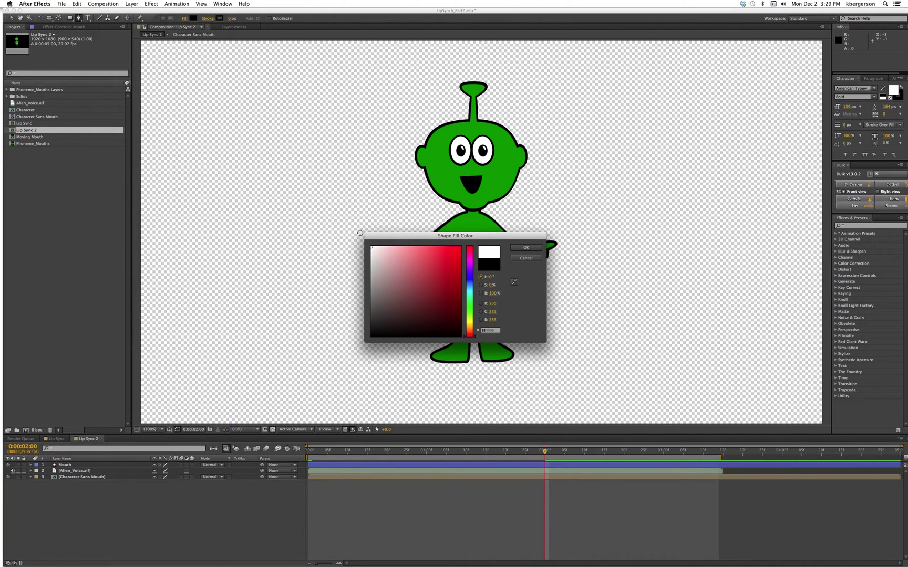
left_click(526, 248)
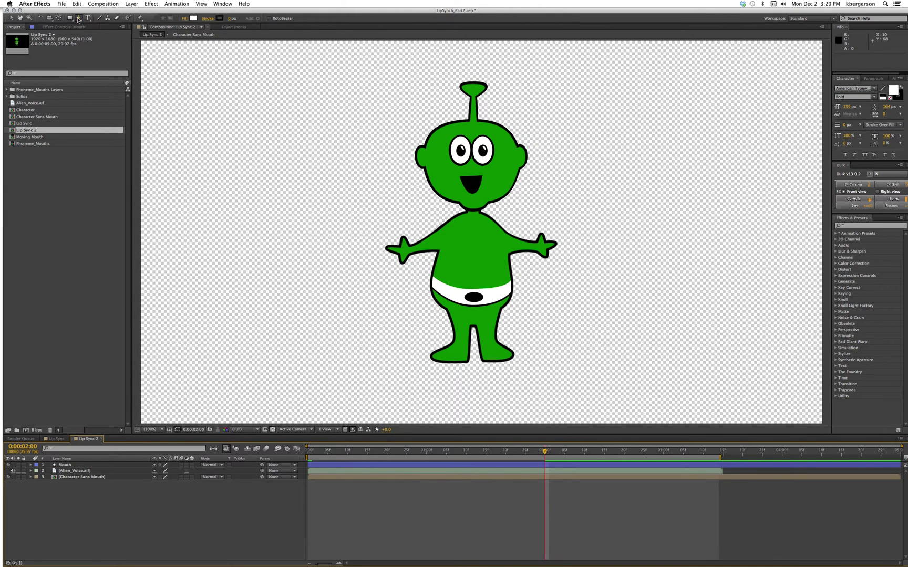
Draw a closed, curved teeth shape inside the open mouth.
left_click(464, 178)
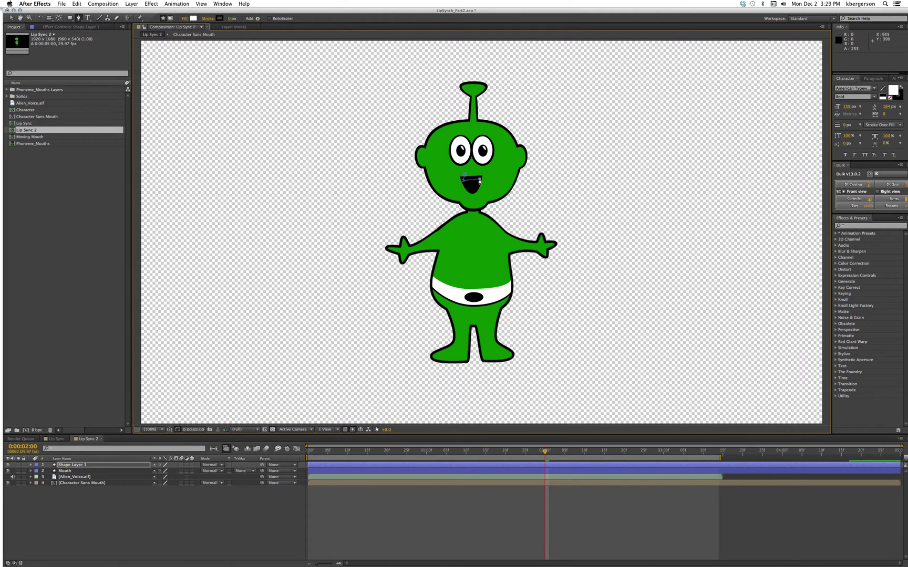
left_click(479, 176)
left_click_drag(465, 177, 461, 194)
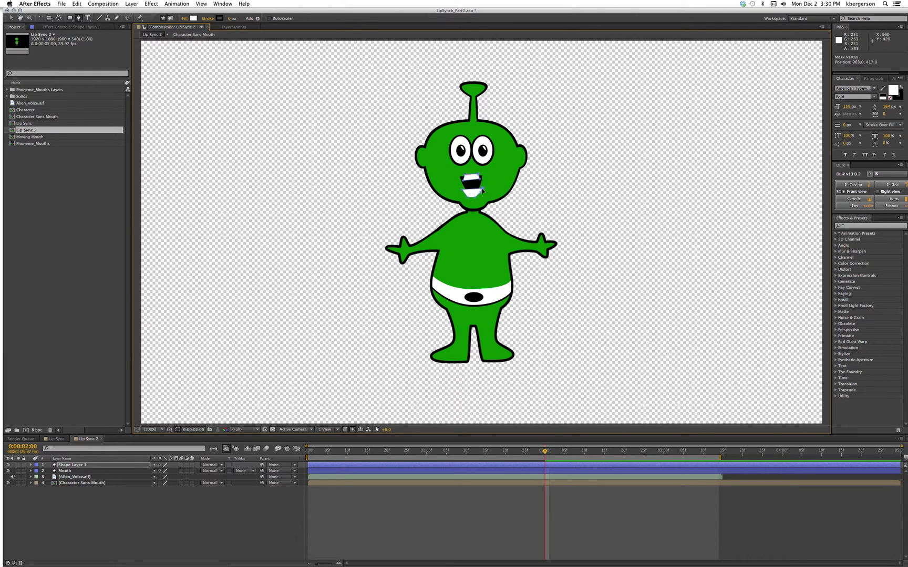
Rename the teeth shape layer to 'Teeth'.
left_click(132, 539)
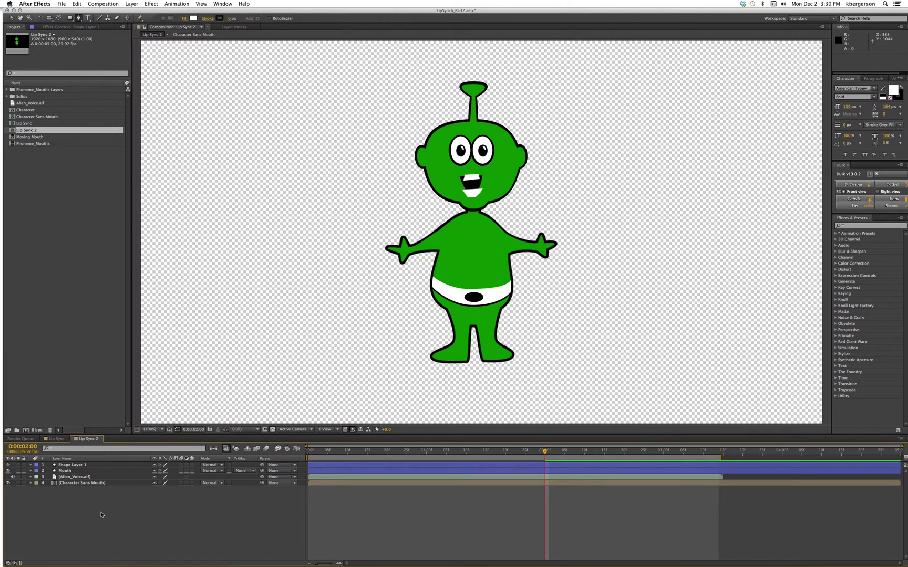
left_click(82, 466)
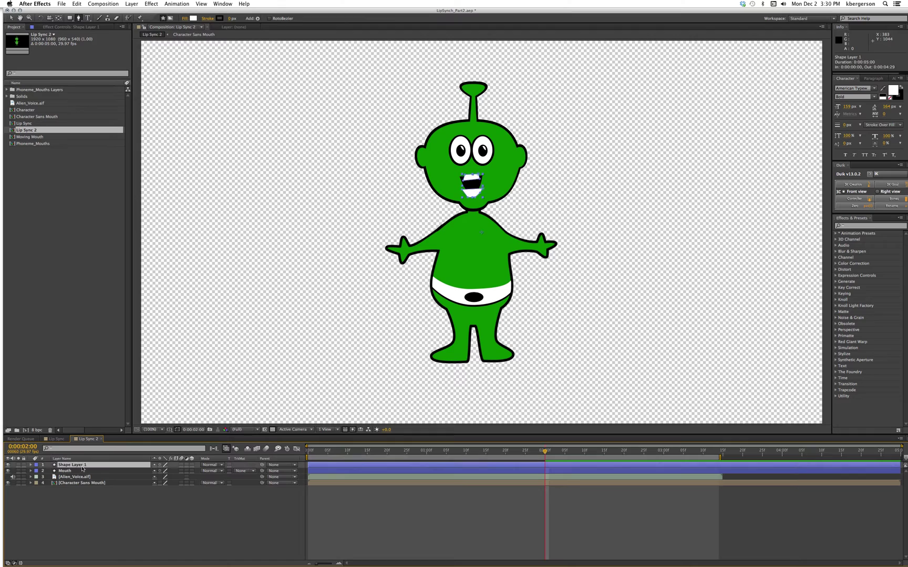
key("Return")
type("Teeth")
key("Return")
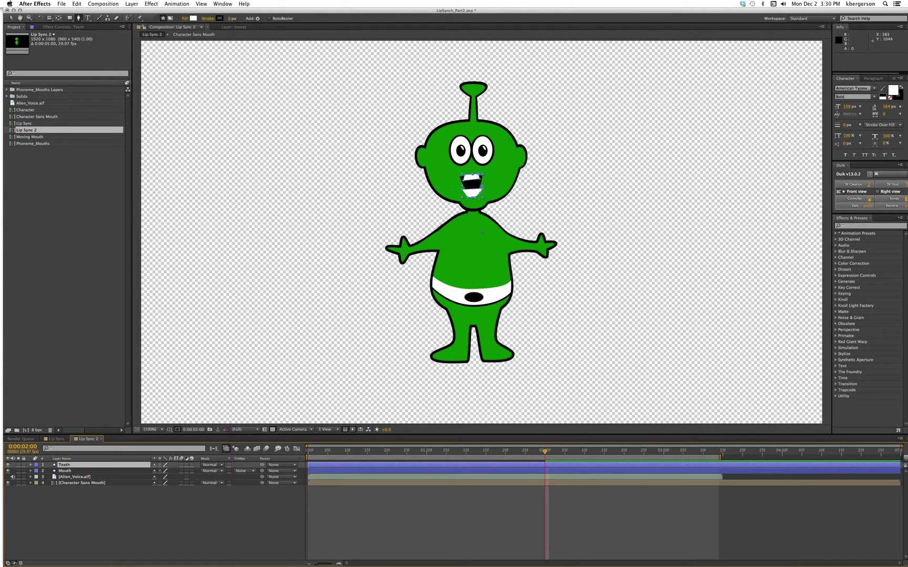
Duplicate the Mouth layer, move the copy above Teeth, and rename it 'Mask'.
left_click(75, 471)
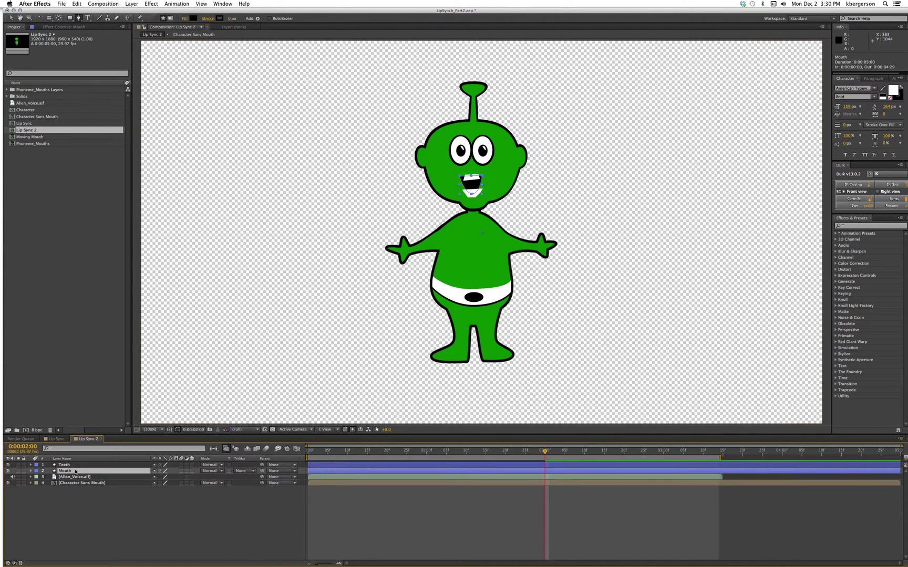
key("super+d")
left_click_drag(75, 472, 76, 466)
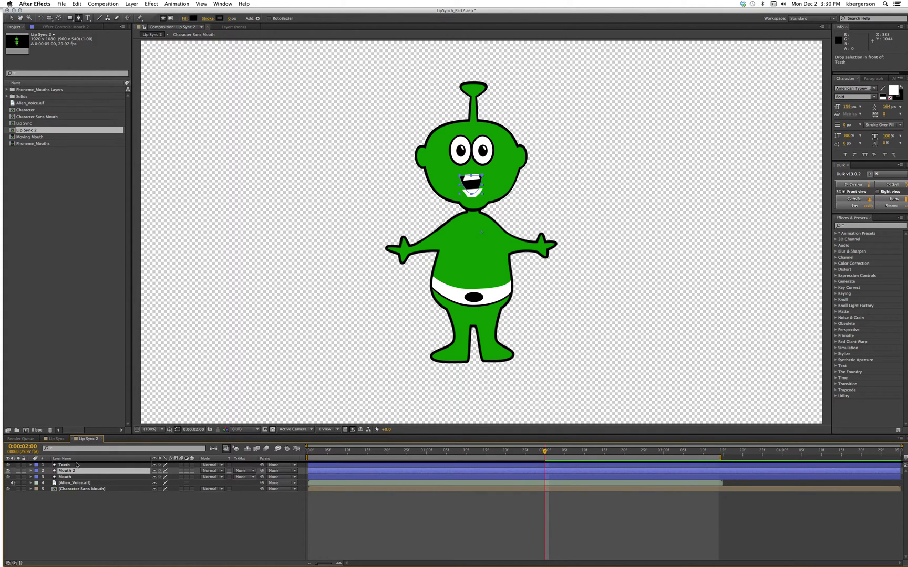
key("Return")
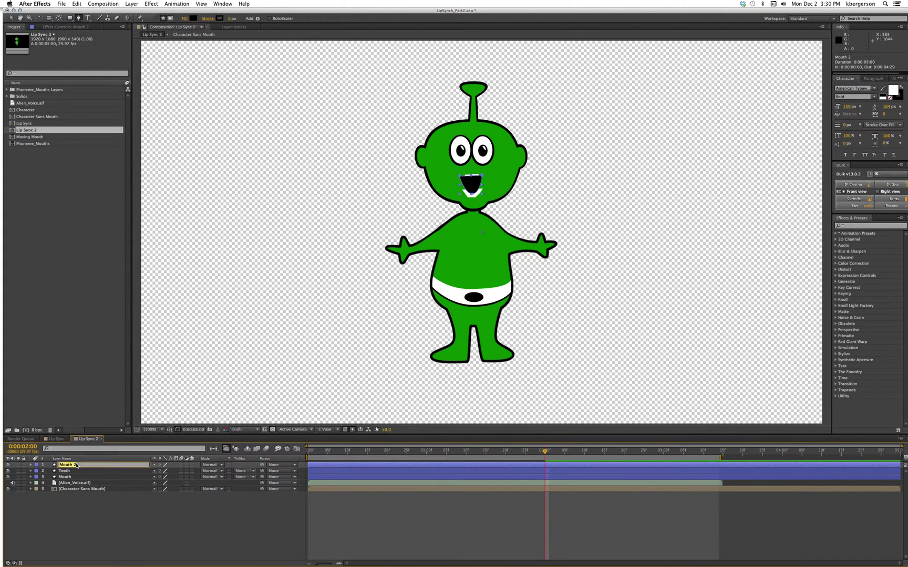
type("Mask")
key("Return")
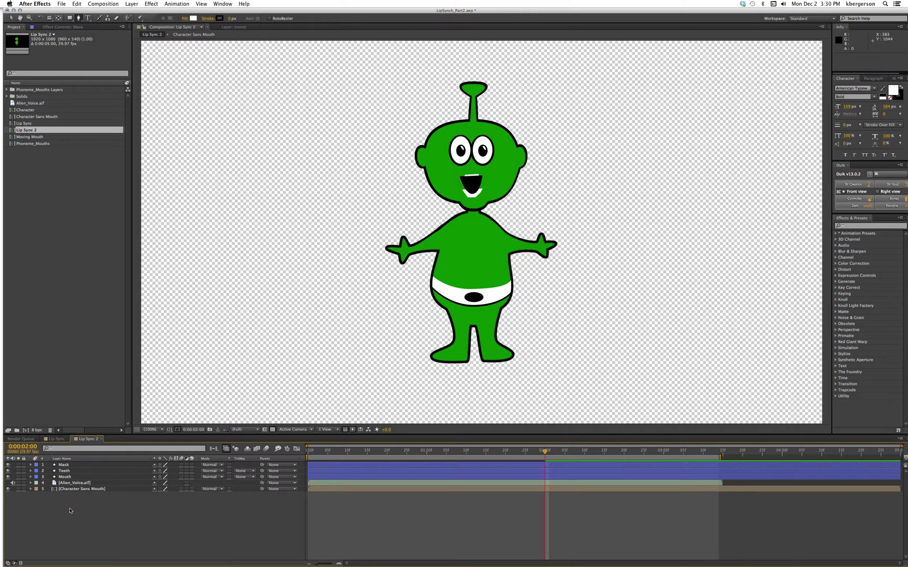
Expand Mask's Shape 1 contents and use U to show only Mask's and Mouth's keyframed Path properties.
left_click(30, 465)
left_click(37, 471)
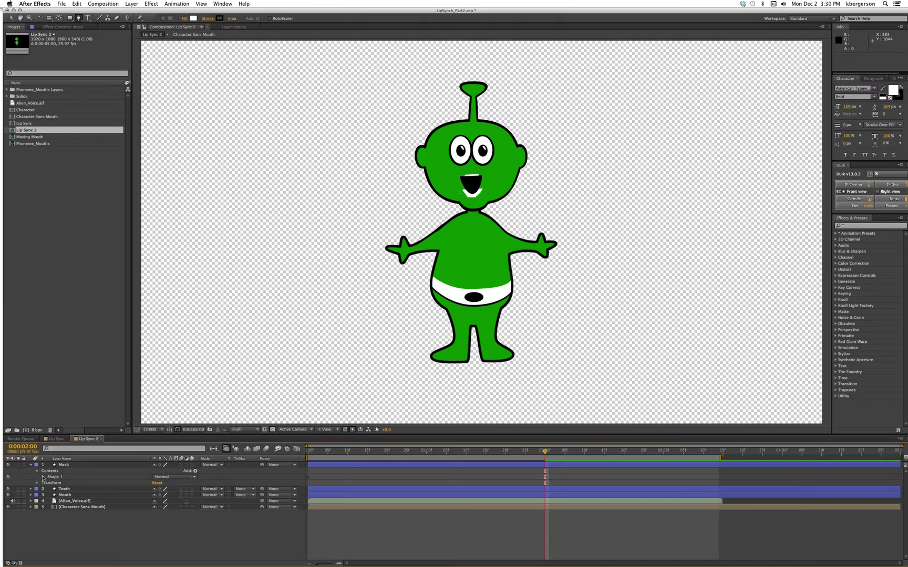
left_click(43, 478)
left_click(62, 465)
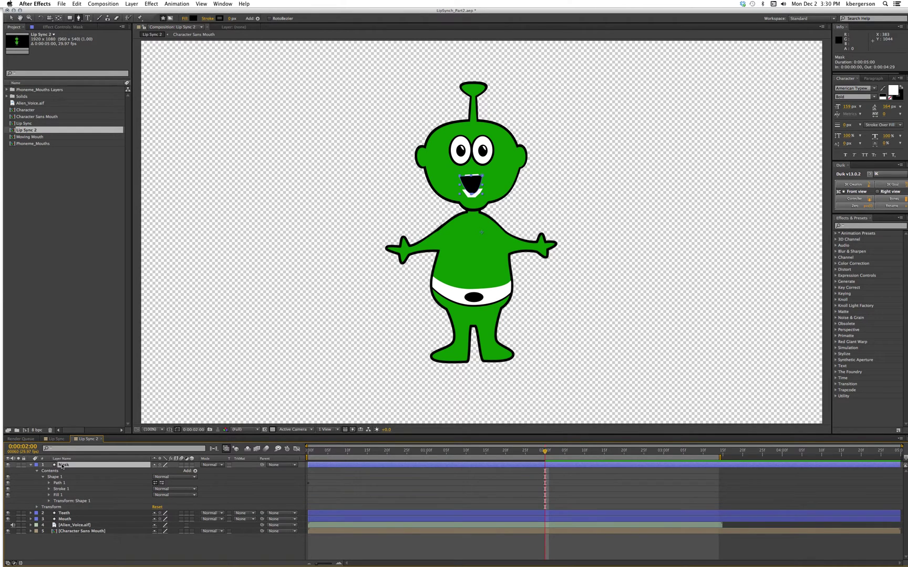
key("u")
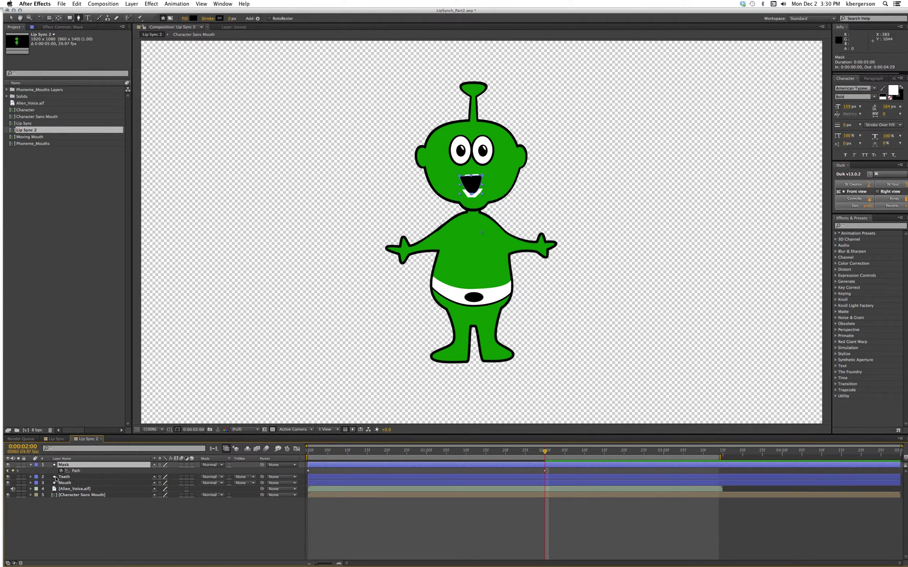
left_click(61, 471)
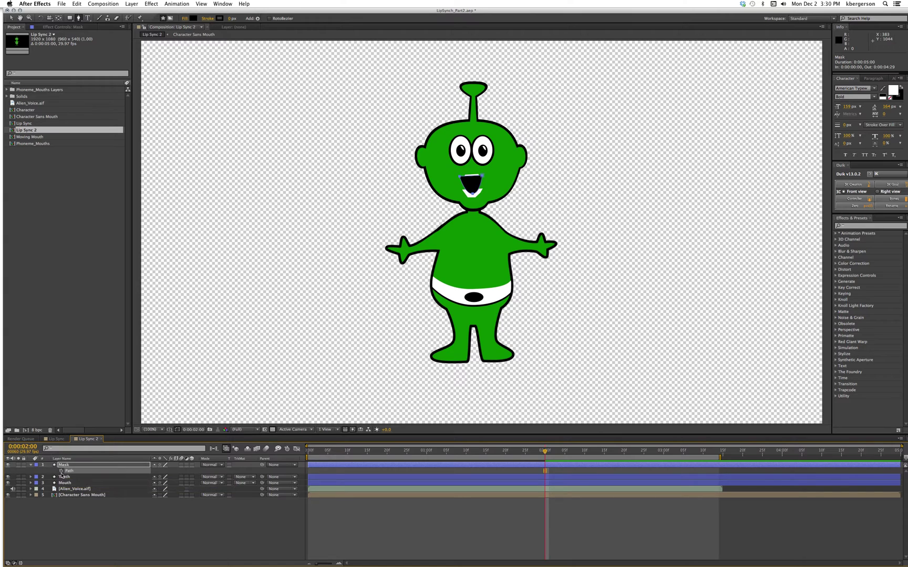
left_click(65, 484)
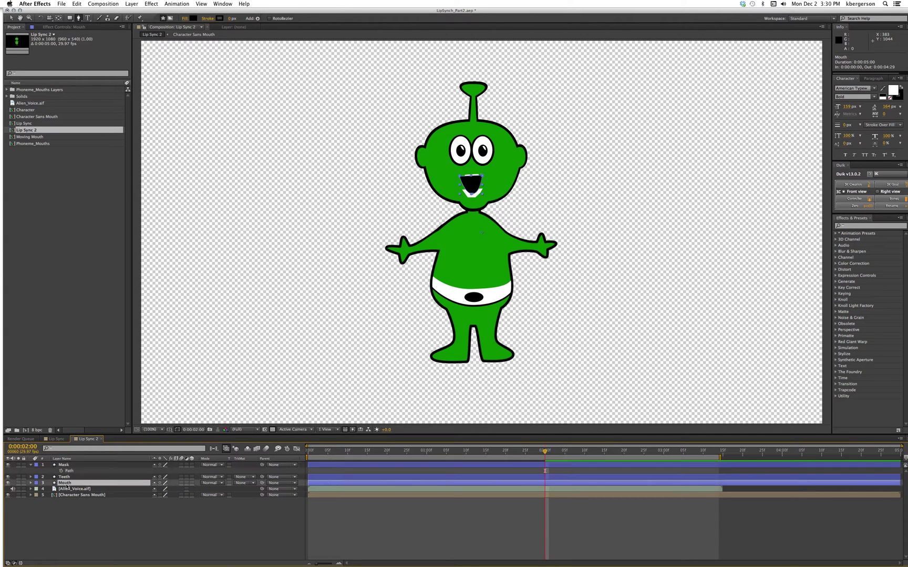
key("u")
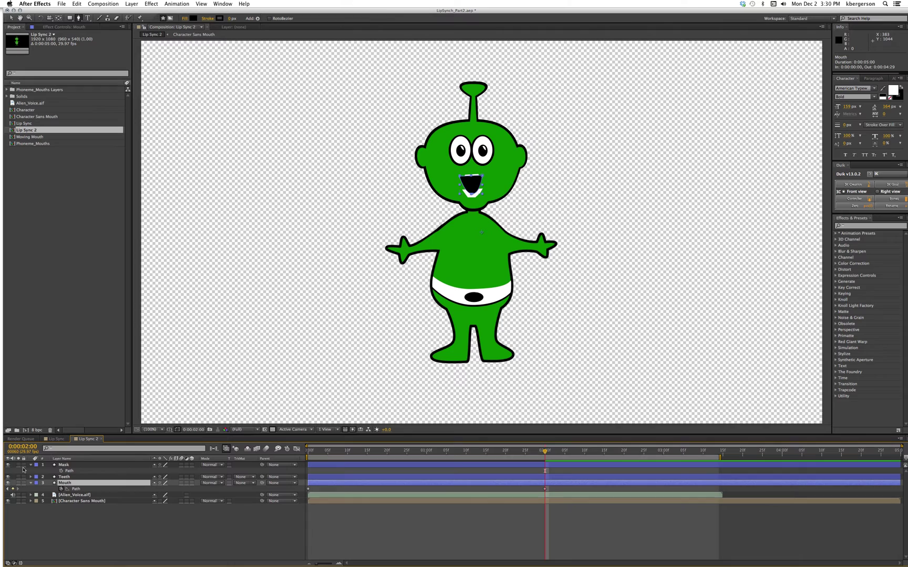
Add a Mask Path expression pick-whipped to the Mouth layer's Shape 1 > Path 1 path.
left_click(62, 470, "alt")
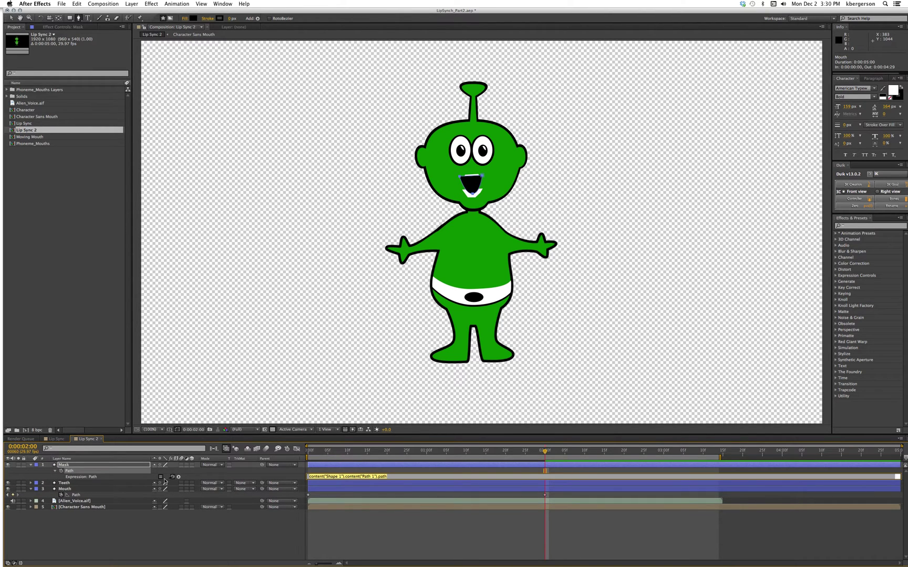
left_click_drag(173, 476, 77, 494)
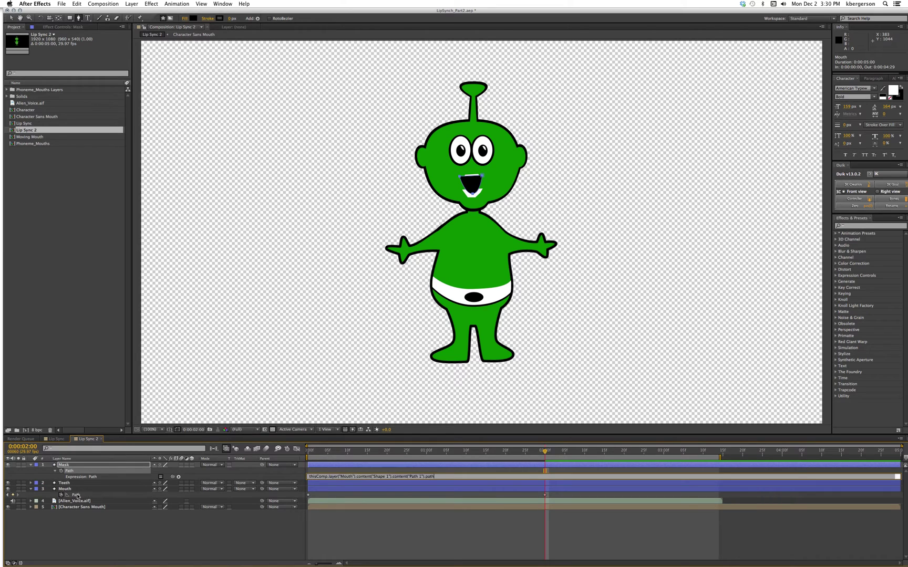
left_click(206, 477)
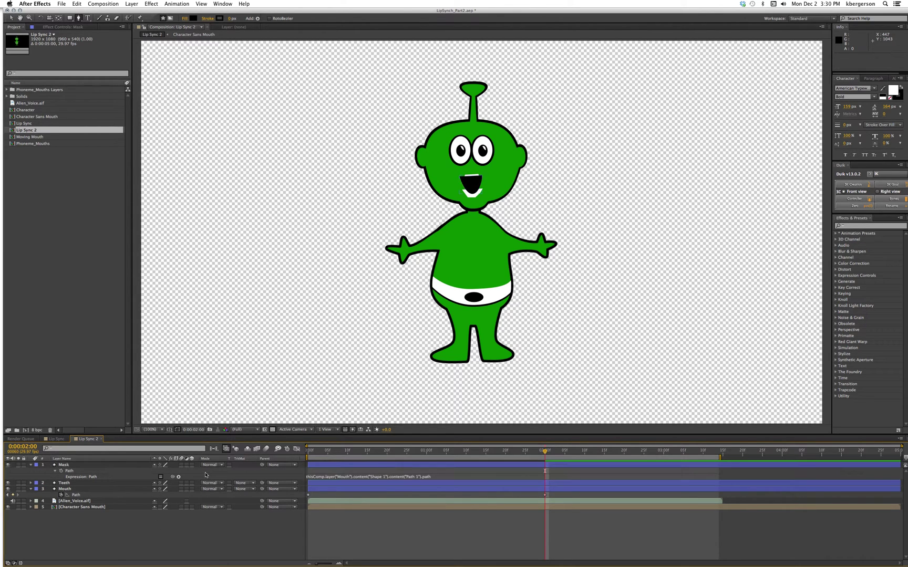
Set the Teeth layer's track matte to Alpha Matte 'Mask' and preview the animation.
left_click(253, 483)
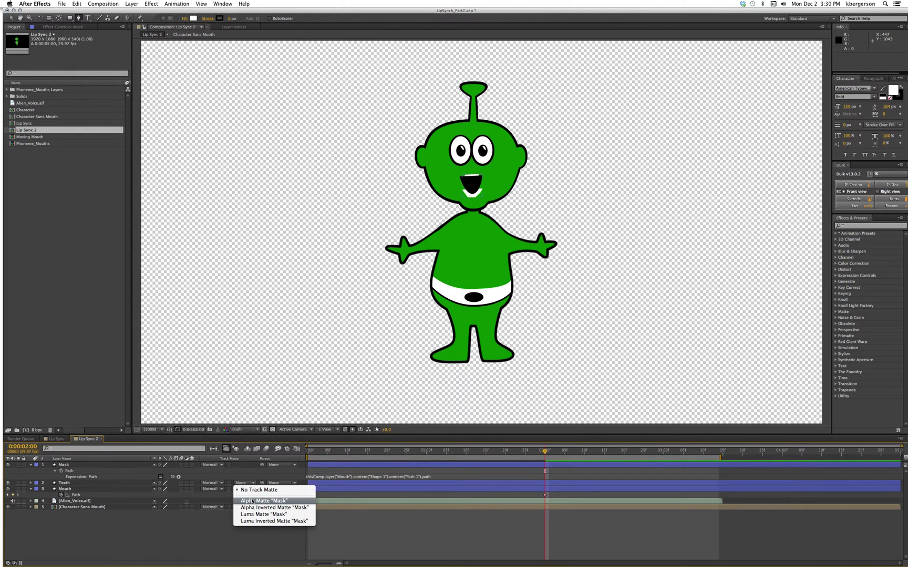
left_click(252, 501)
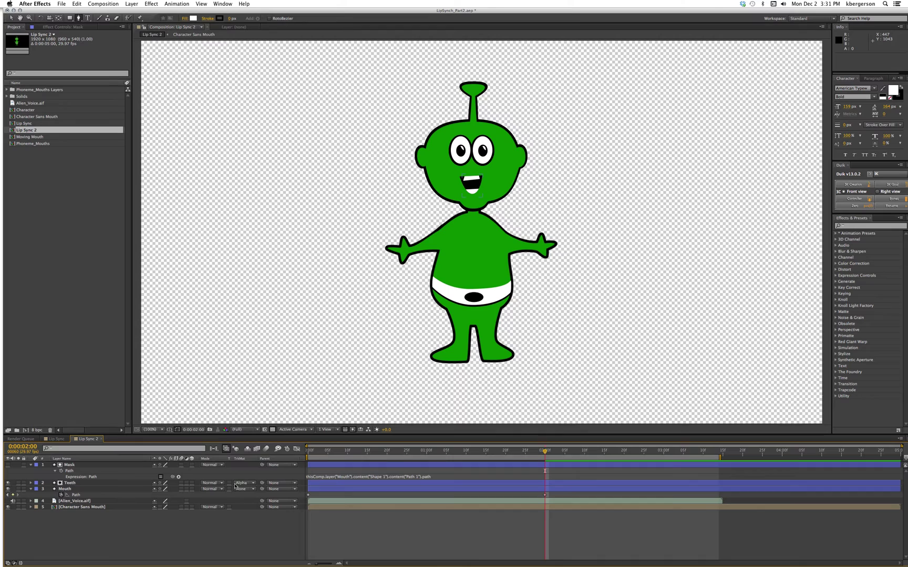
key("space")
Stop the preview, duplicate Mouth, move the copy above Mask, and rename it 'Lips'.
left_click(545, 495)
left_click(87, 490)
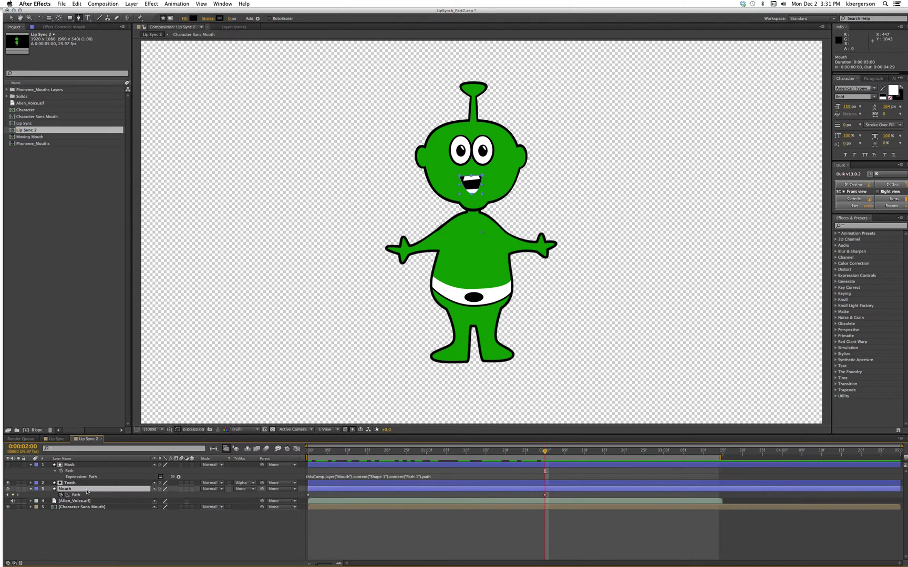
key("super+d")
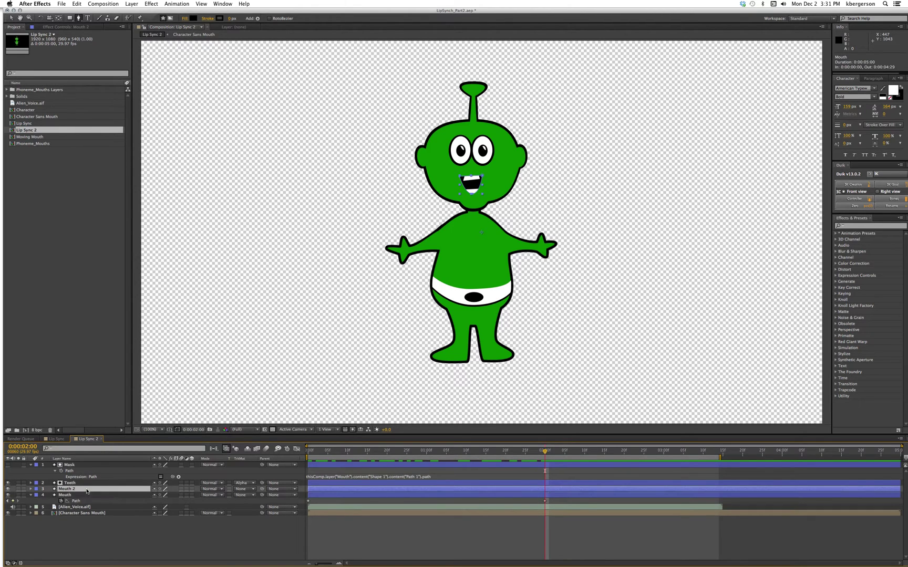
left_click_drag(87, 491, 89, 465)
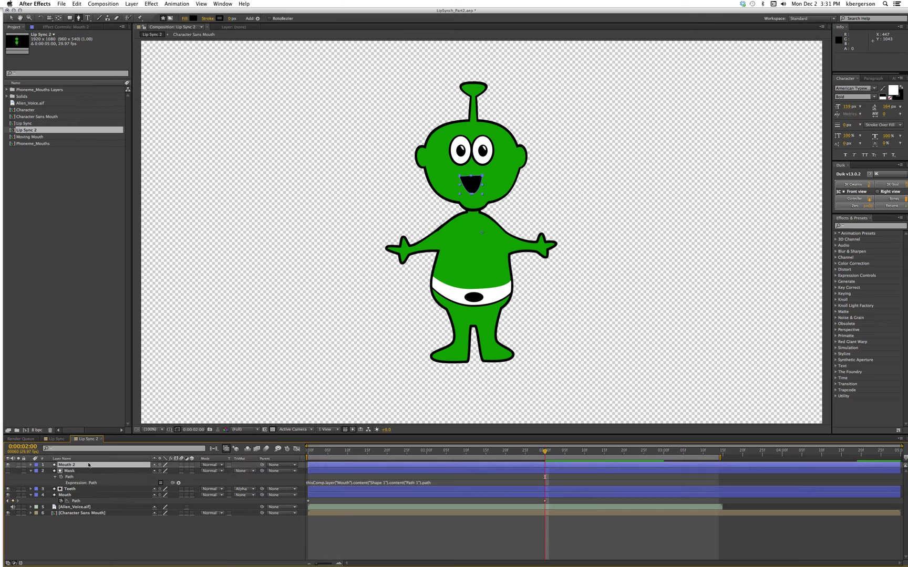
key("Return")
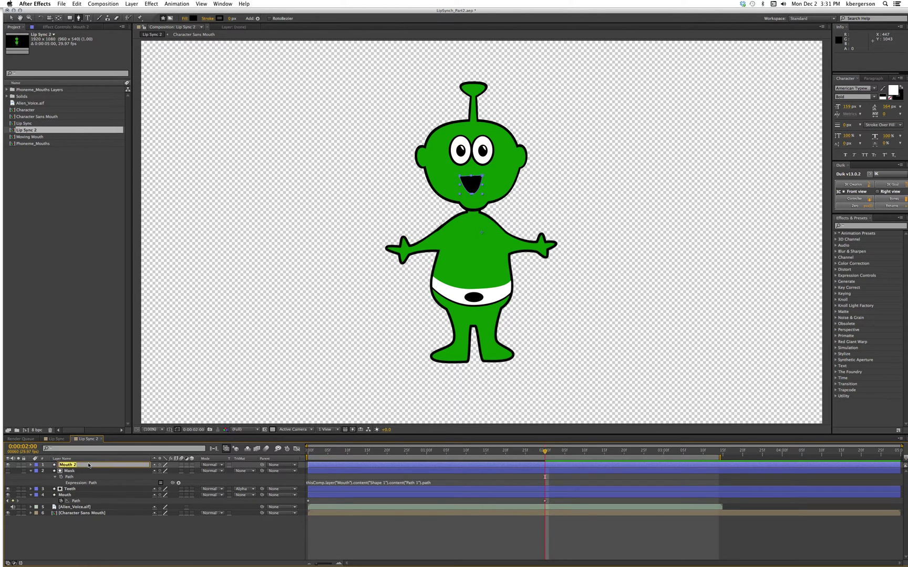
type("Lips")
key("Return")
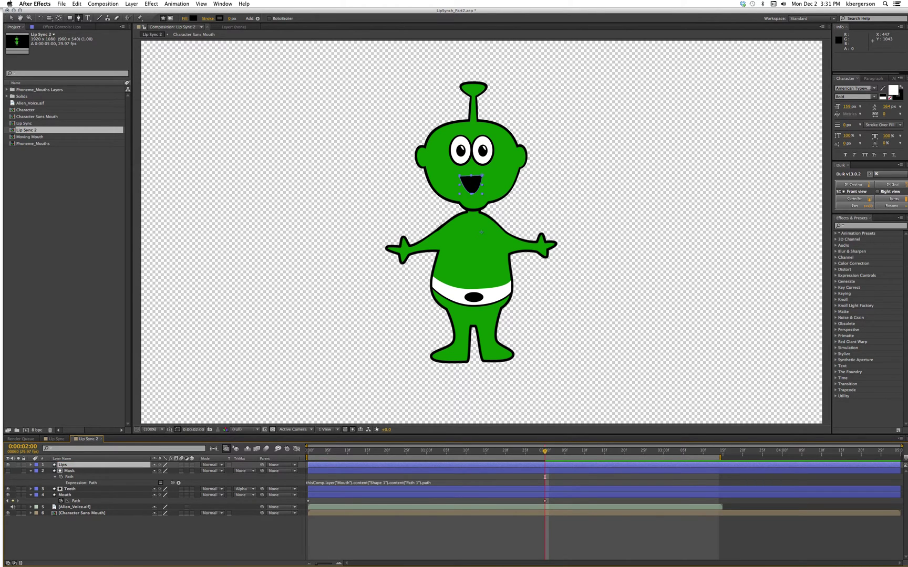
Link the Lips Path to the Mouth layer's Path with a pick-whipped expression.
key("u")
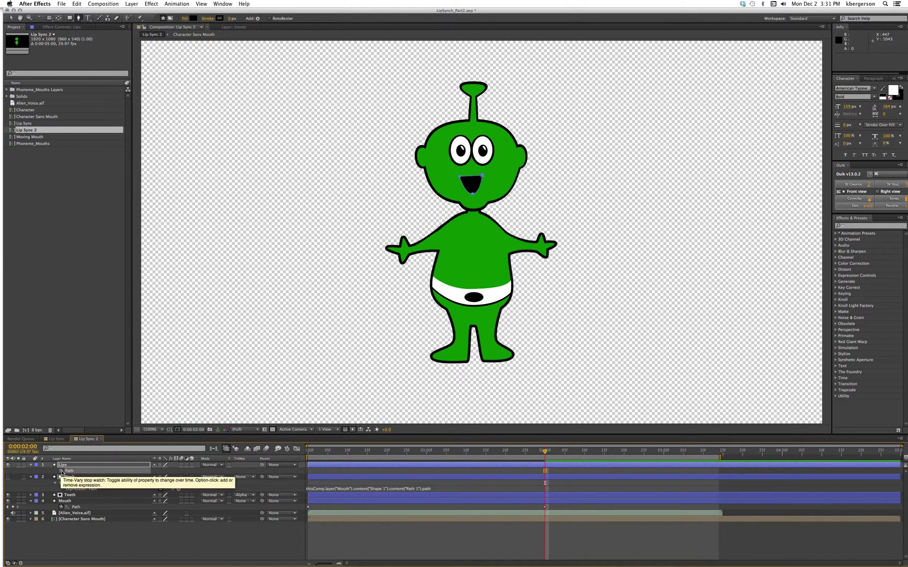
left_click(61, 471, "alt")
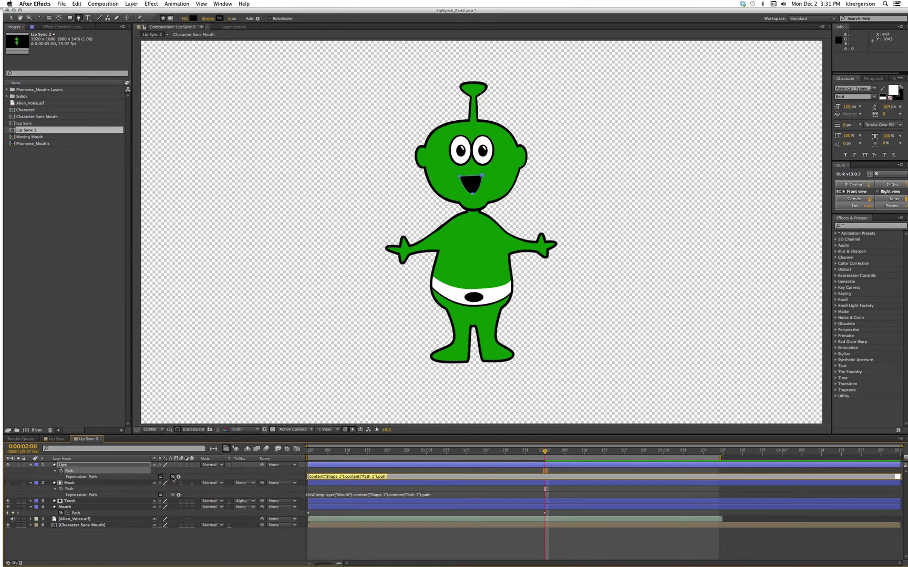
left_click_drag(173, 477, 79, 513)
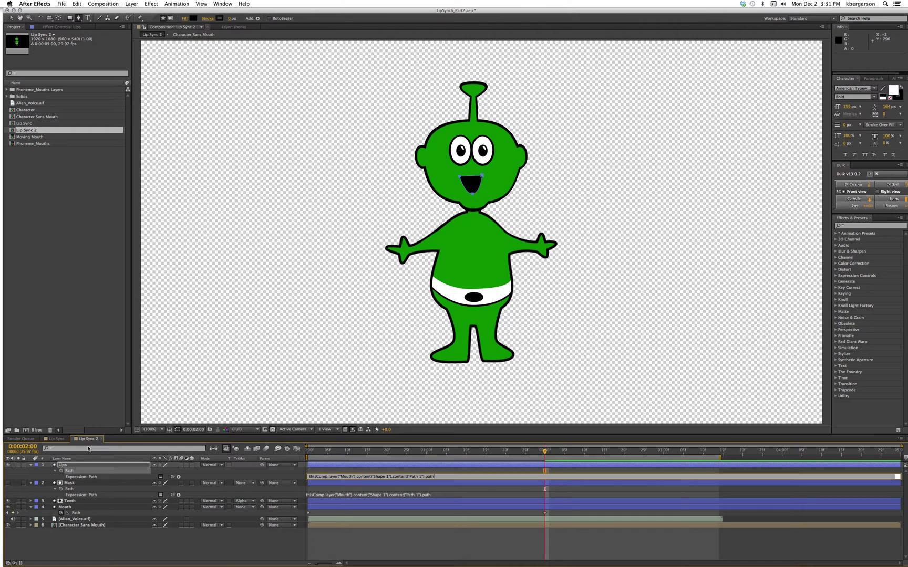
Commit the Lips path expression and set the Lips shape fill to None.
left_click(87, 466)
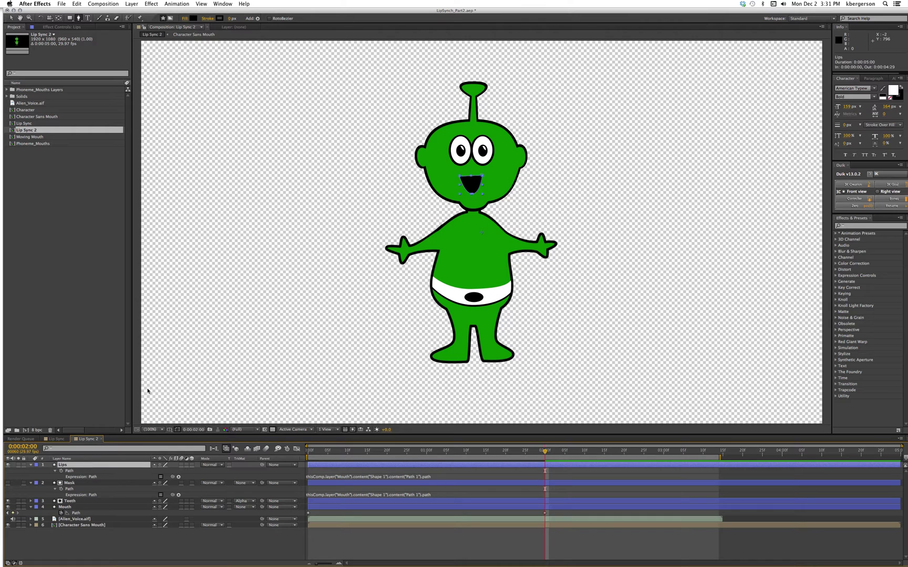
left_click(185, 19)
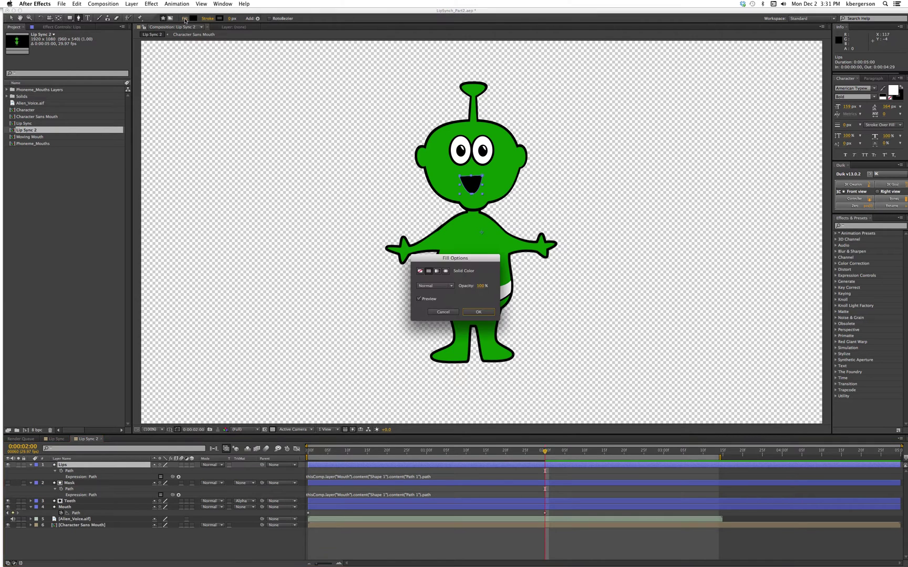
left_click(420, 271)
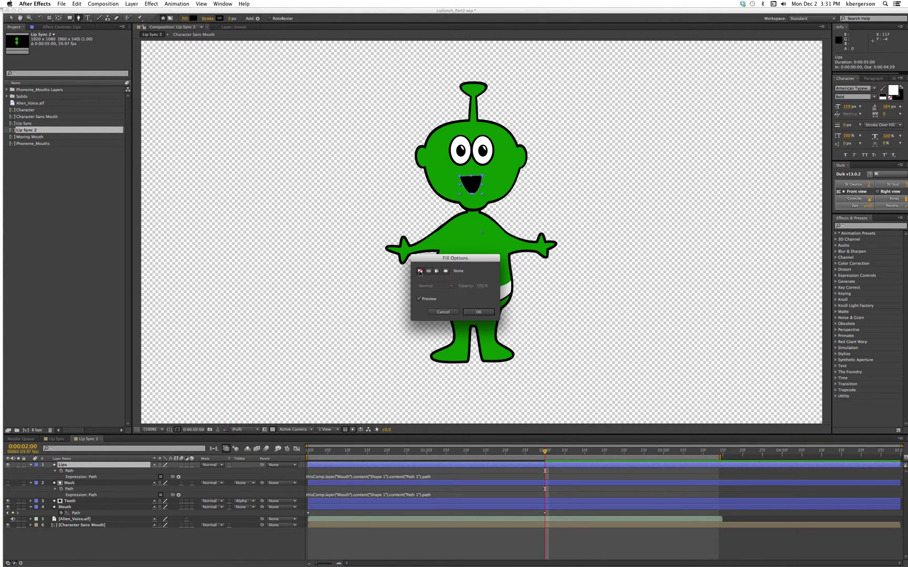
left_click(479, 312)
Give the Lips outline a 4 px stroke, deselect, and preview the talking mouth.
left_click(230, 19)
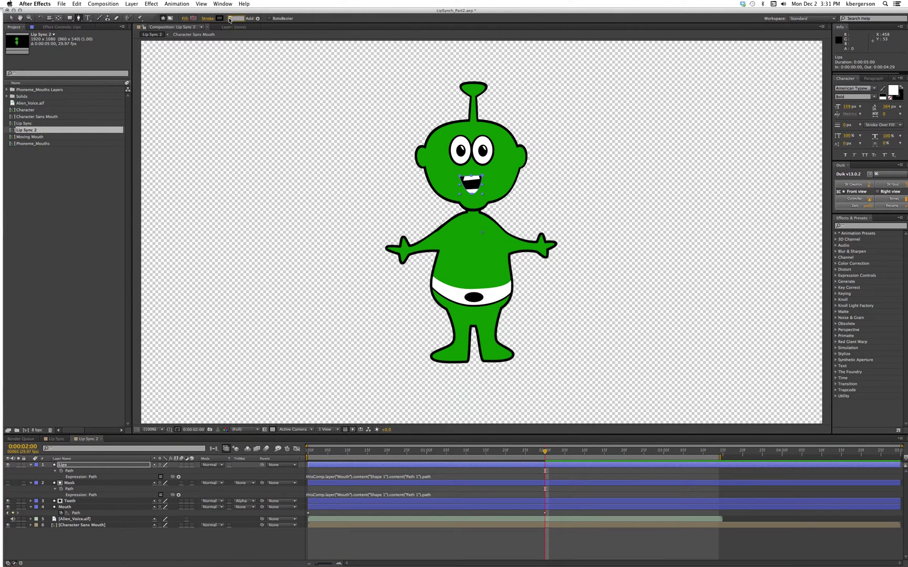
type("2")
key("Return")
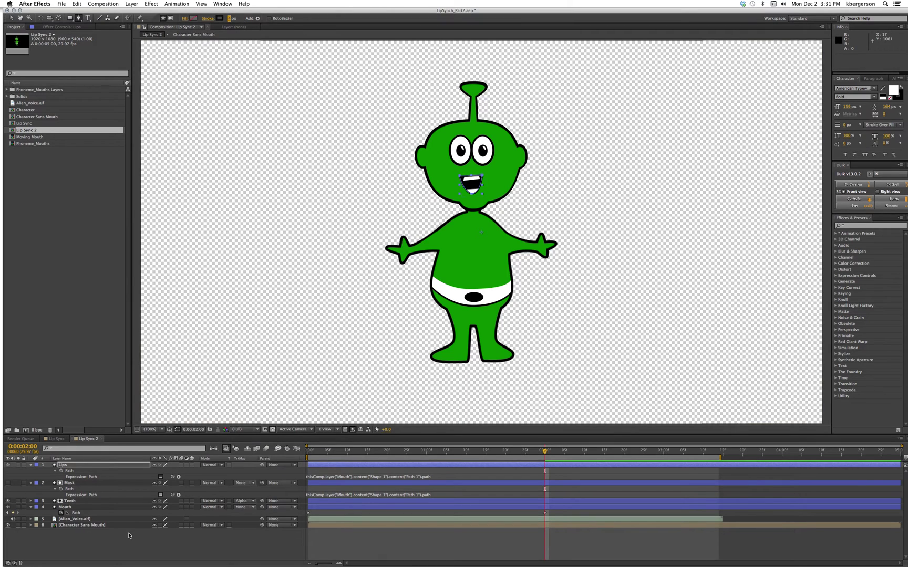
key("F2")
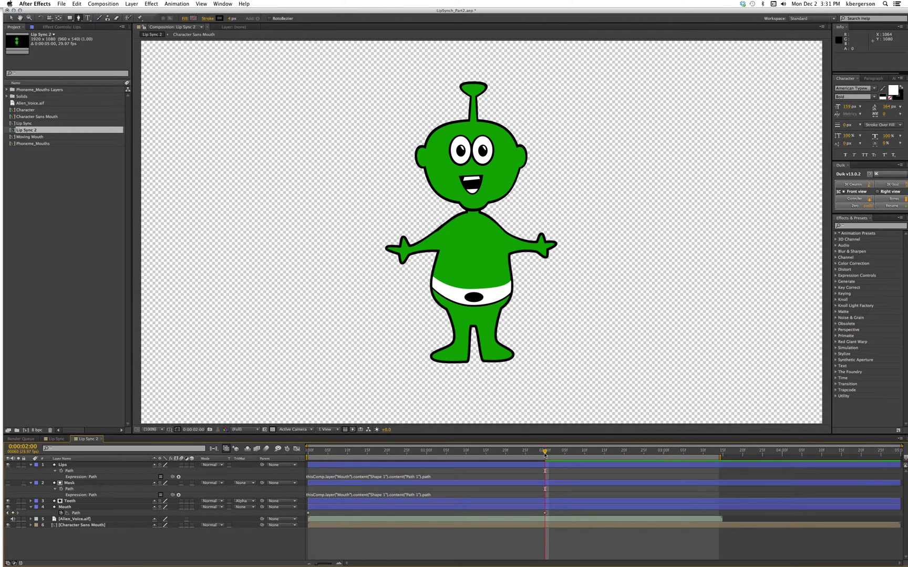
key("space")
key("space")
Collapse the mouth layers and precompose Lips through Mouth as 'Moving Mouth', moving all attributes.
left_click(31, 465)
left_click(30, 471)
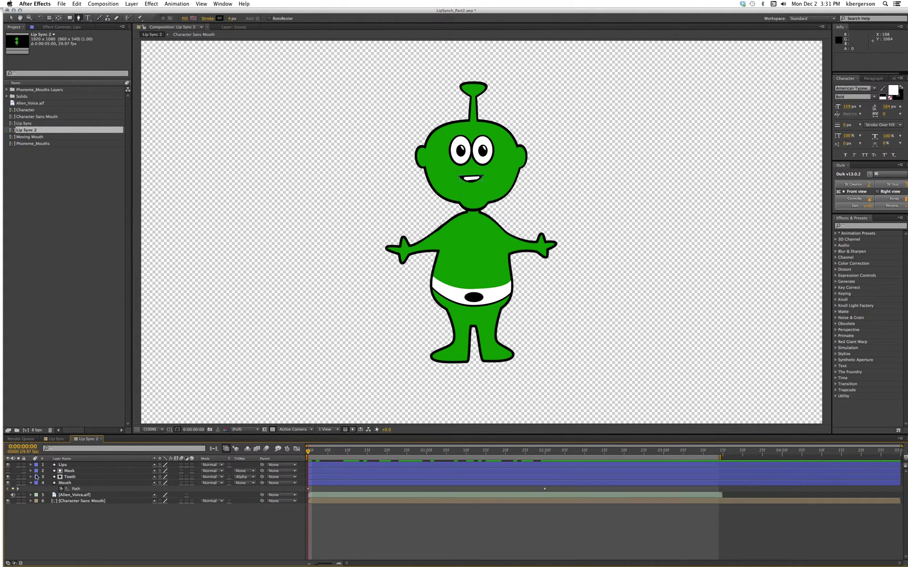
left_click(31, 482)
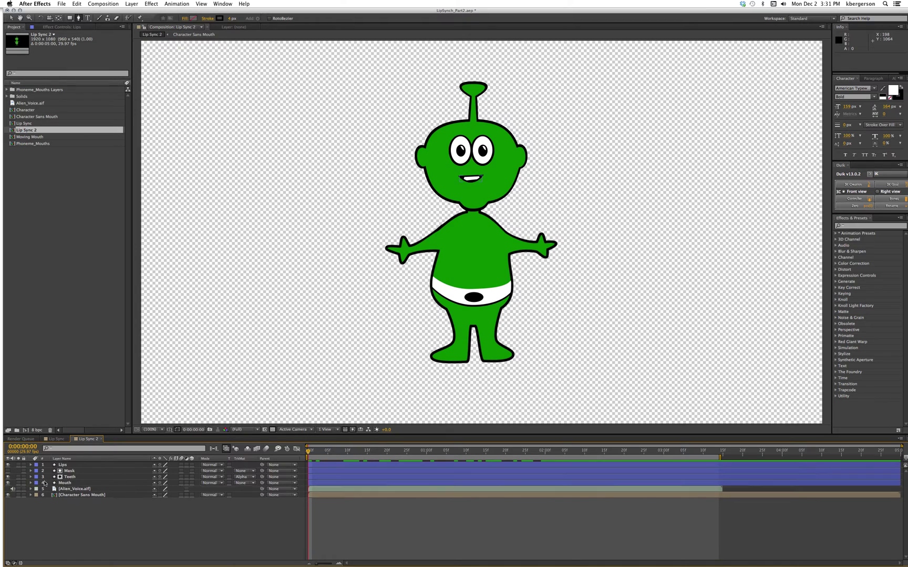
left_click(82, 465)
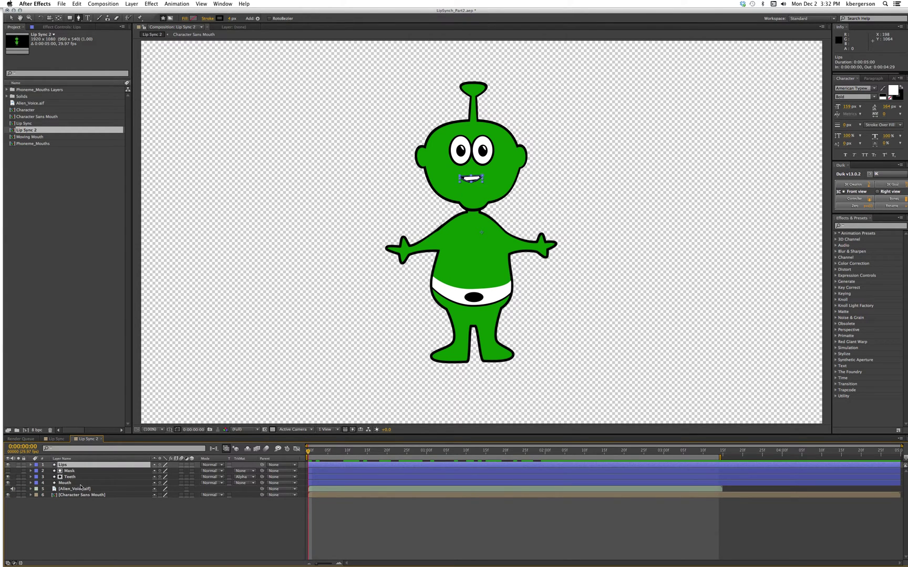
left_click(79, 483, "shift")
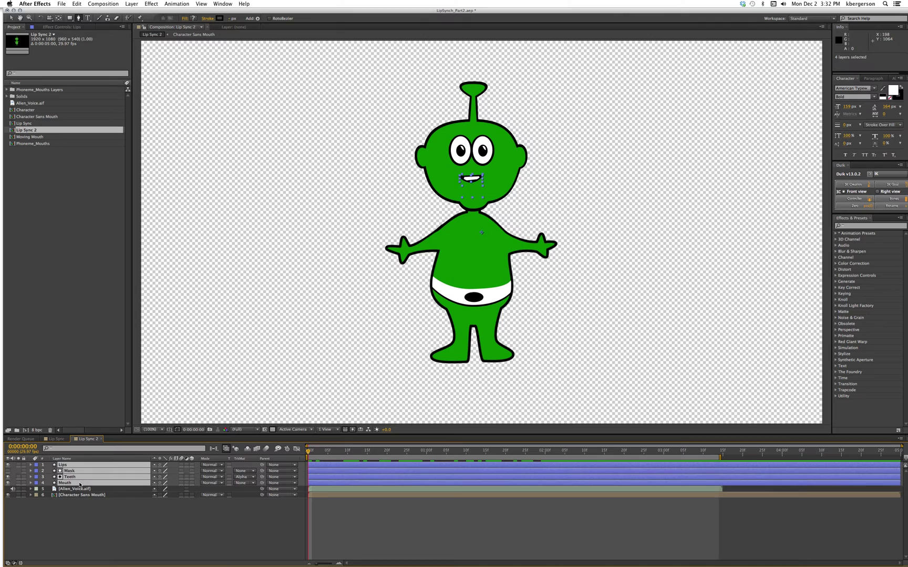
right_click(80, 484)
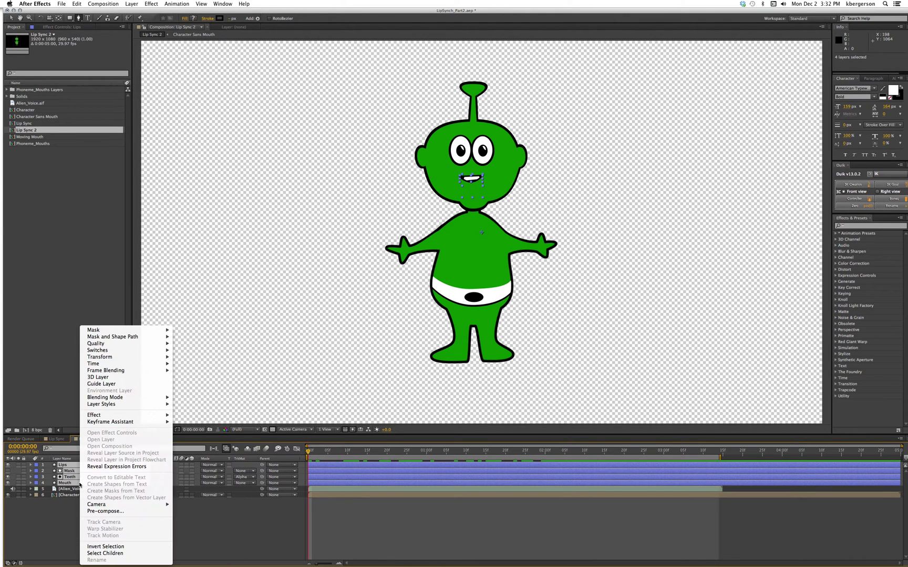
left_click(99, 511)
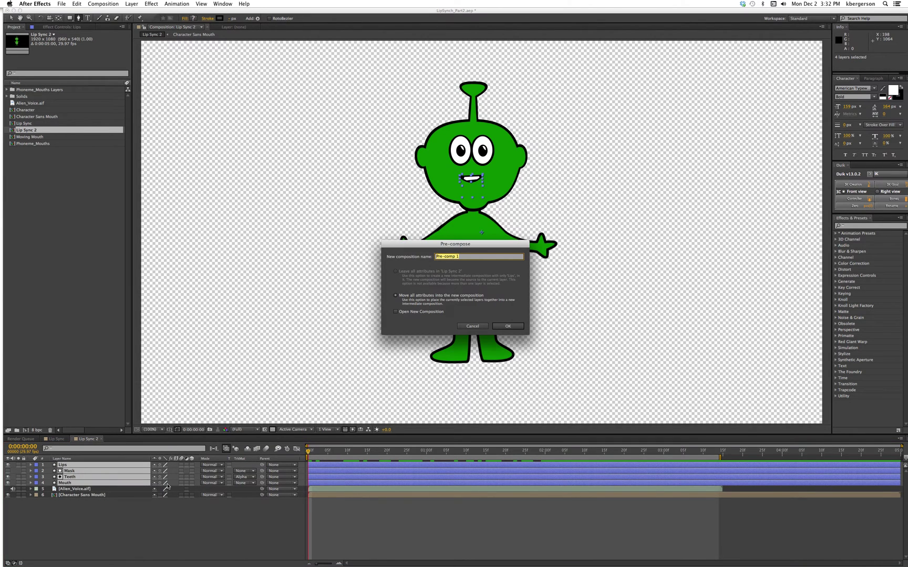
type("Moving Mouth")
key("Return")
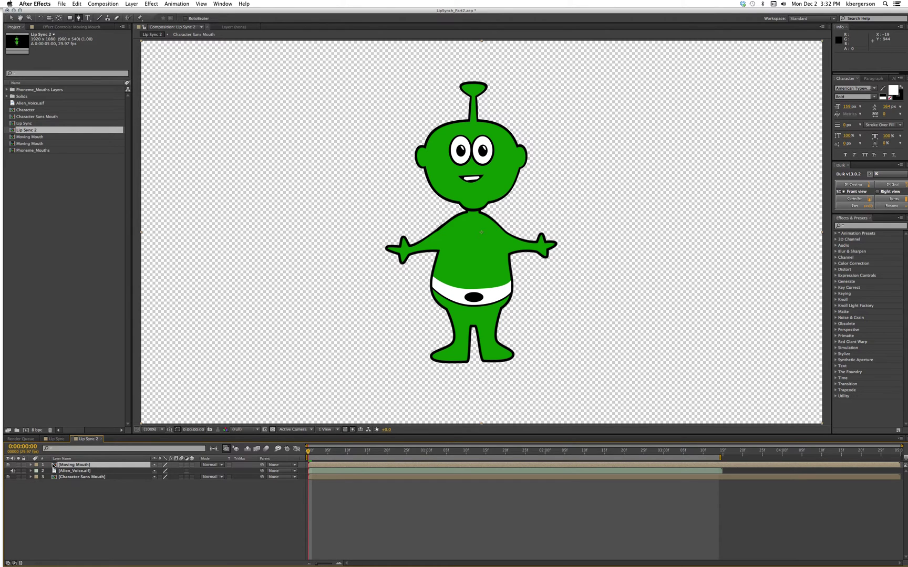
Trim the Moving Mouth composition to a work area ending at 0:00:02:00.
double_click(53, 465)
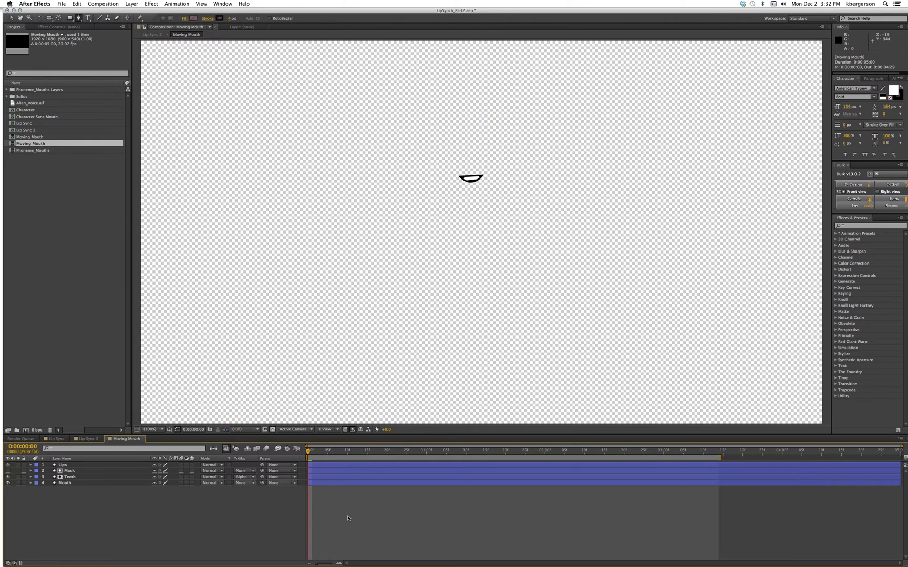
left_click(544, 450)
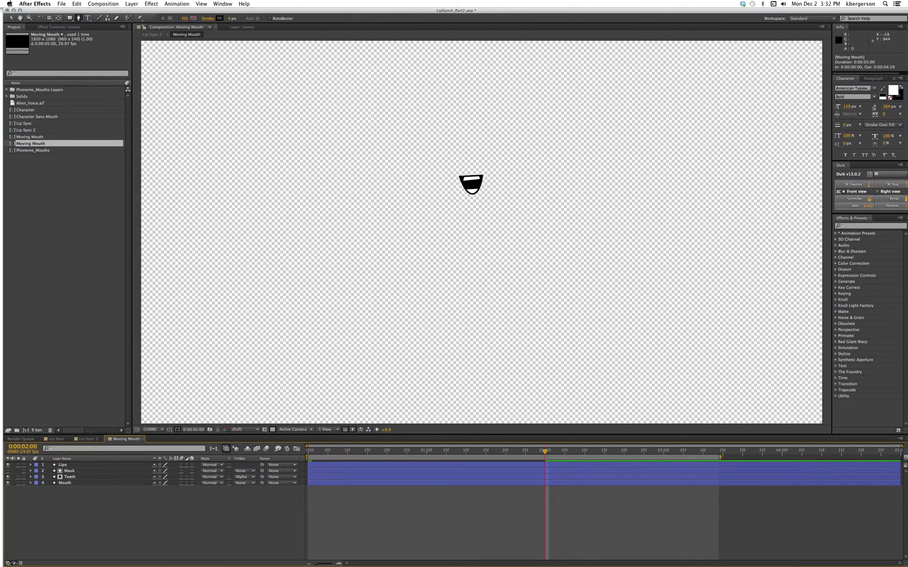
left_click_drag(719, 458, 549, 465)
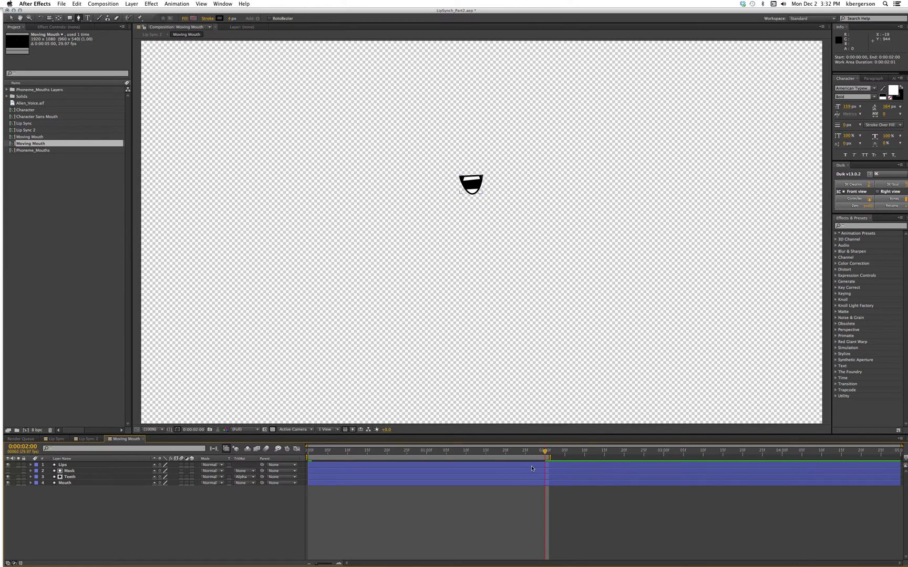
right_click(532, 459)
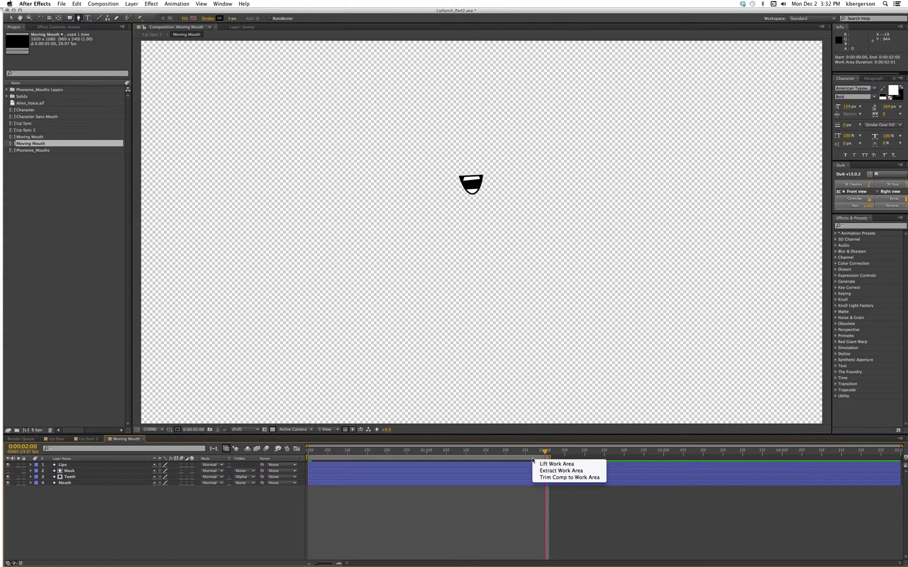
left_click(557, 477)
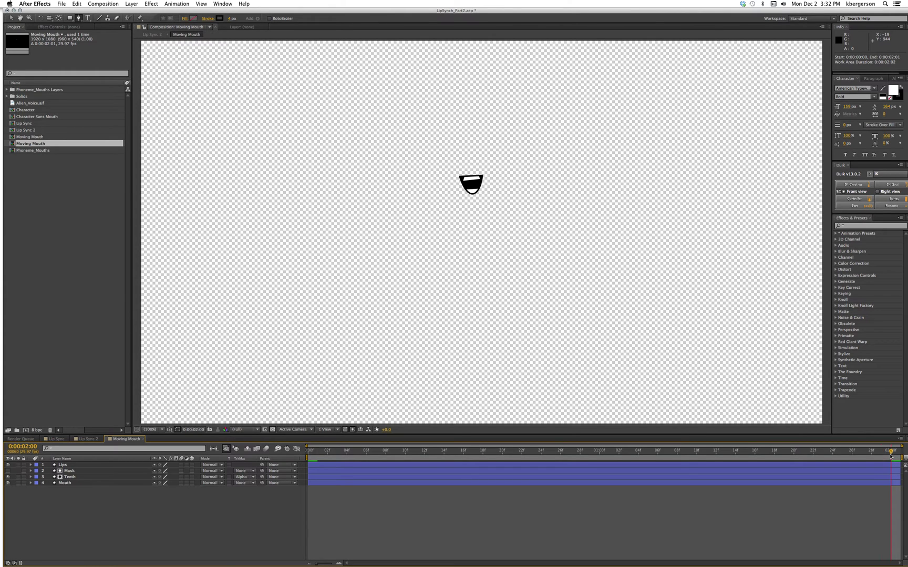
Scrub the trimmed comp and reveal the Mouth layer's path keyframes to check the shapes.
mouse_move(891, 456)
left_mouse_down()
mouse_move(714, 453)
mouse_move(891, 452)
left_mouse_up()
left_click(68, 483)
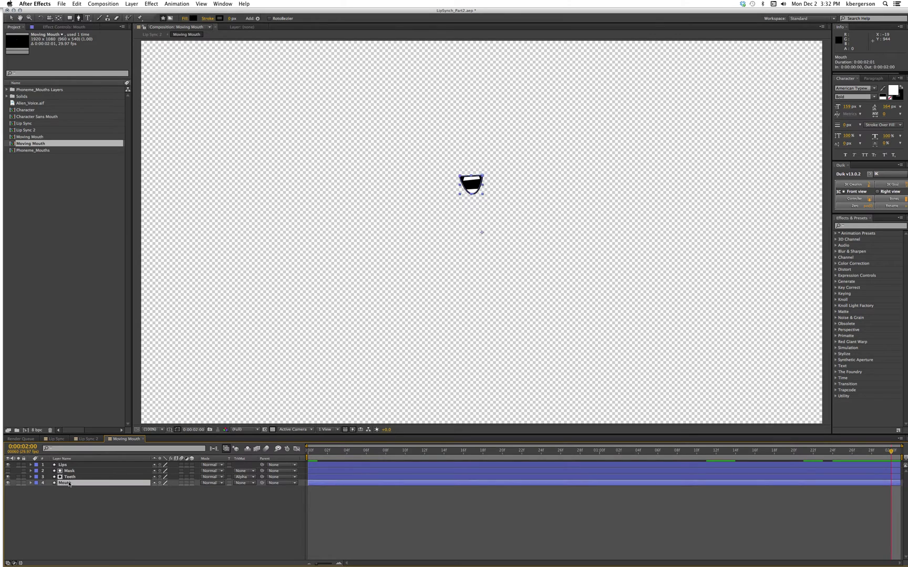
key("u")
mouse_move(891, 457)
left_mouse_down()
mouse_move(796, 466)
mouse_move(893, 465)
mouse_move(608, 465)
mouse_move(891, 465)
left_mouse_up()
Back in Lip Sync 2 at the start, enable Time Remapping on Moving Mouth.
left_click(87, 439)
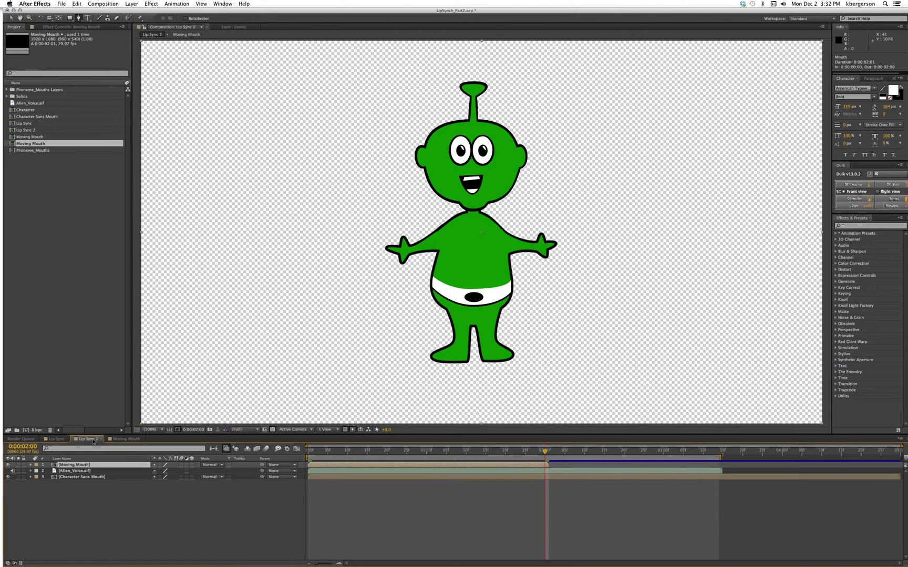
left_click_drag(544, 452, 292, 480)
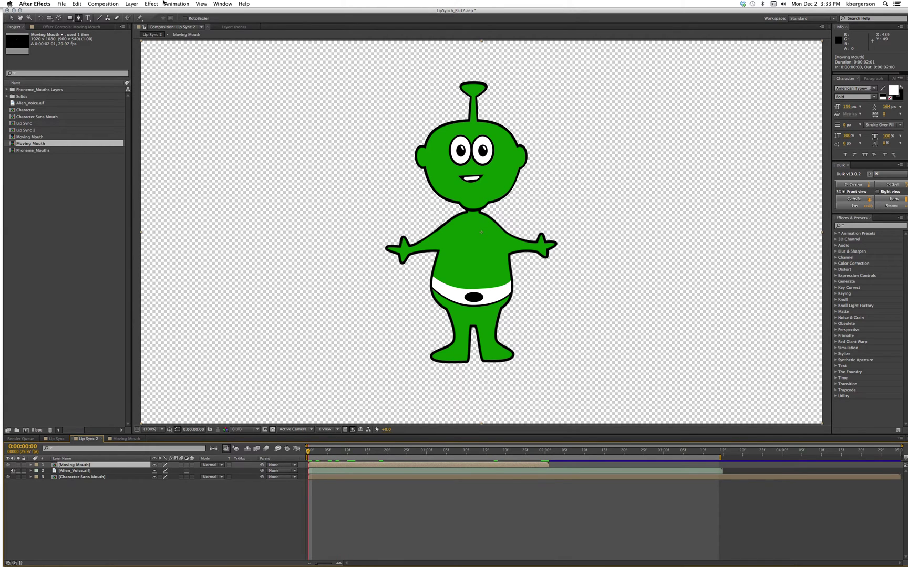
left_click(132, 4)
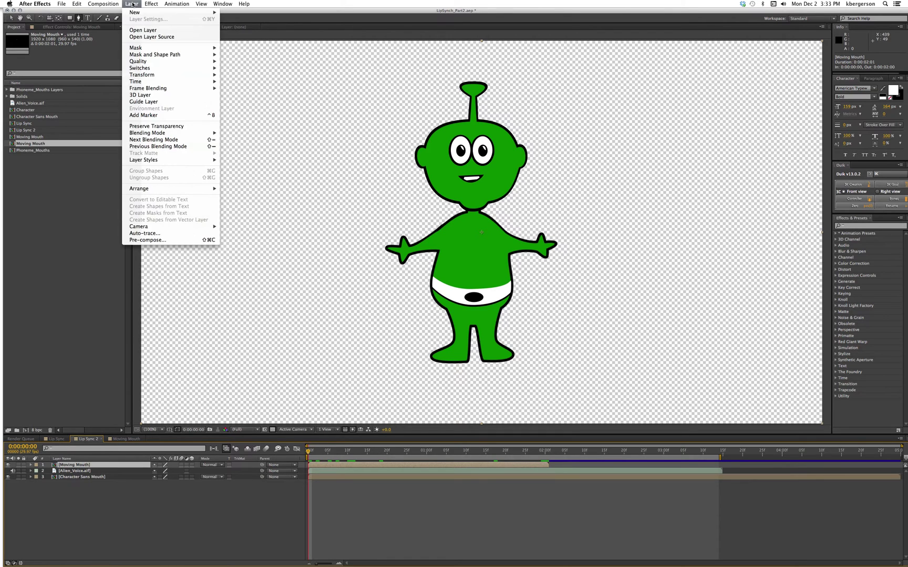
mouse_move(182, 84)
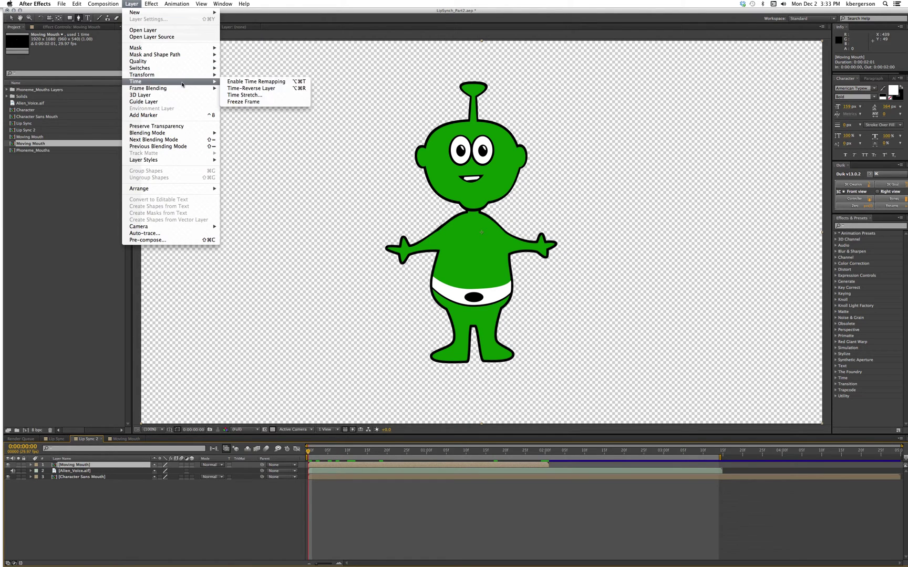
left_click(256, 81)
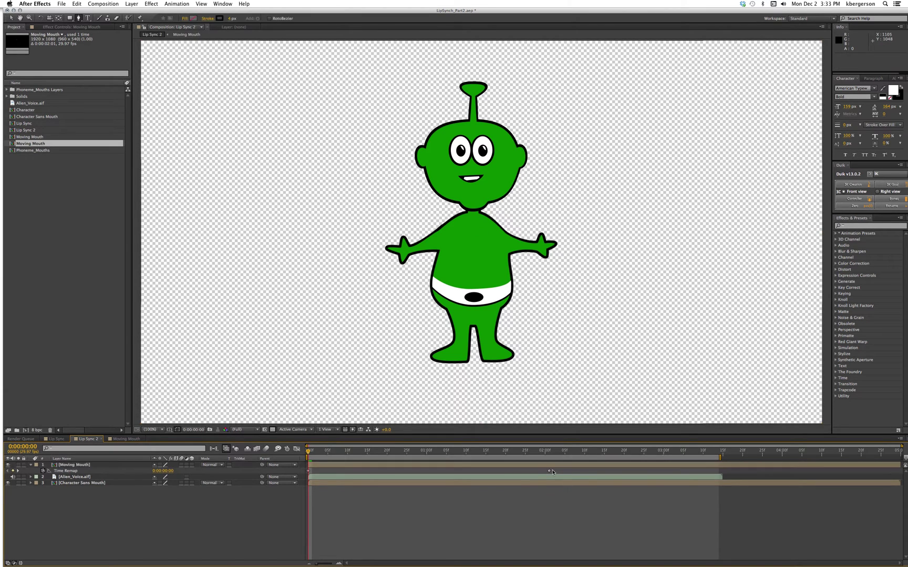
Delete the end Time Remap keyframe and deselect the layer.
left_click(547, 472)
key("Delete")
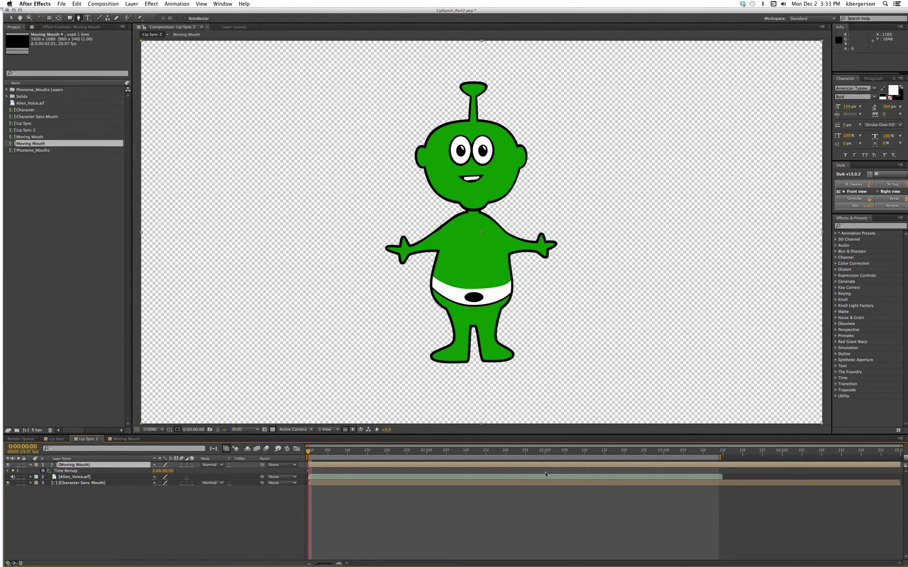
left_click(77, 519)
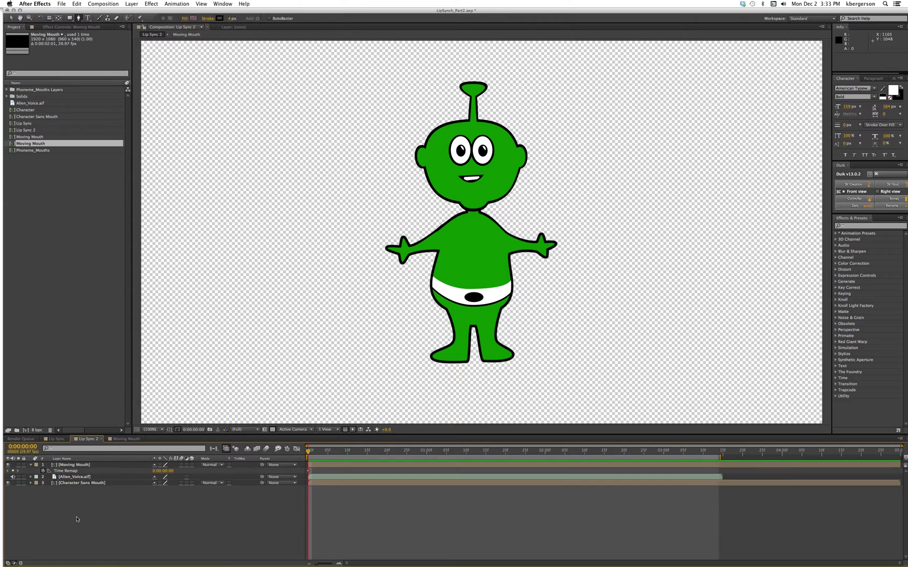
Convert the Alien_Voice.aif audio into an Audio Amplitude keyframe layer.
left_click(76, 477)
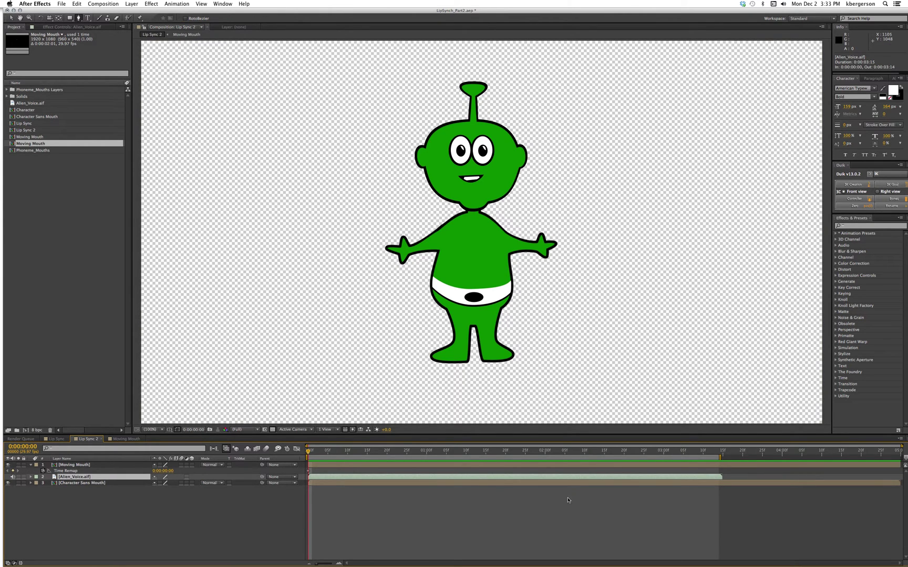
right_click(68, 477)
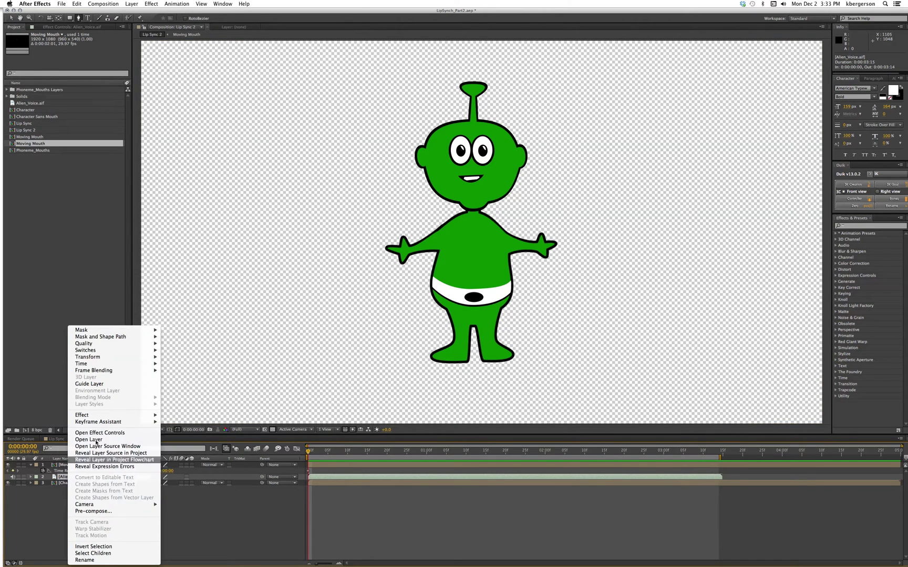
mouse_move(113, 421)
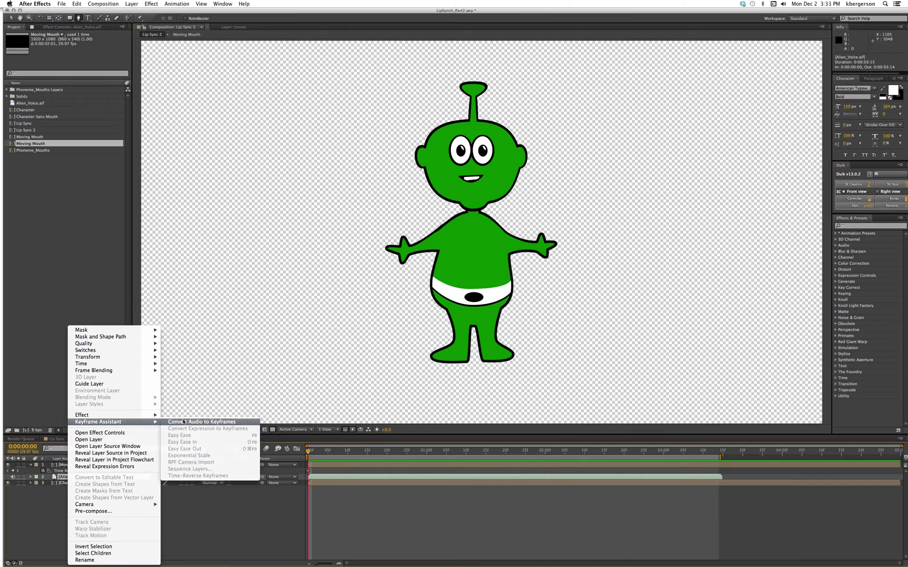
left_click(183, 421)
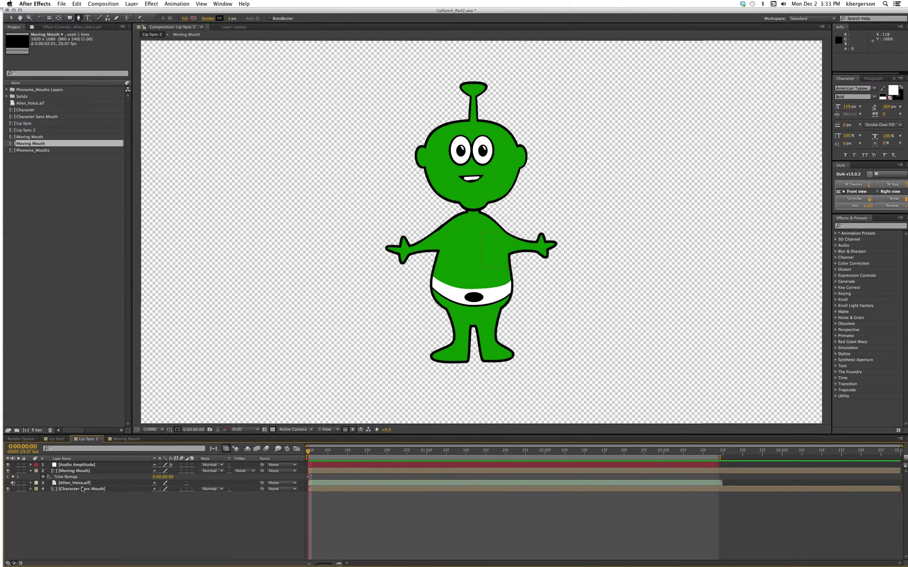
left_click(75, 483)
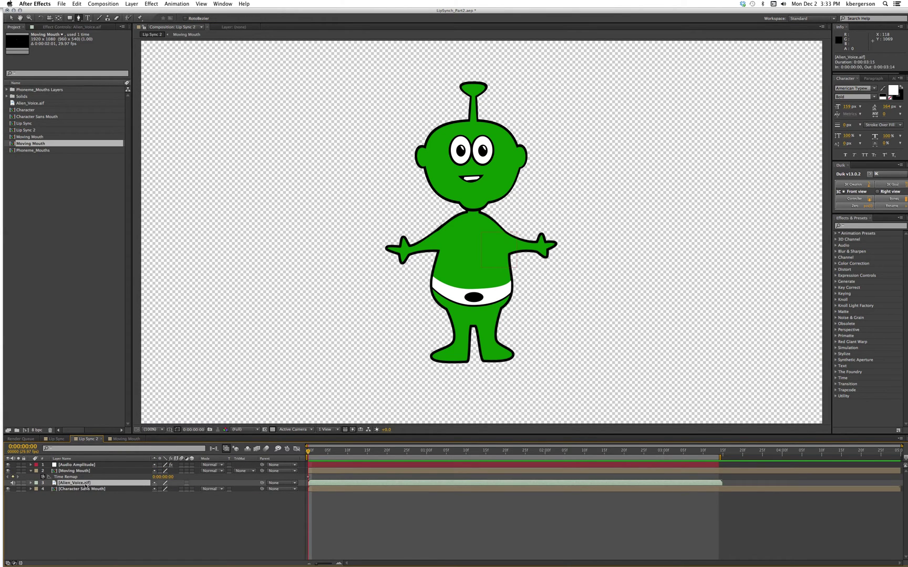
left_click(177, 3)
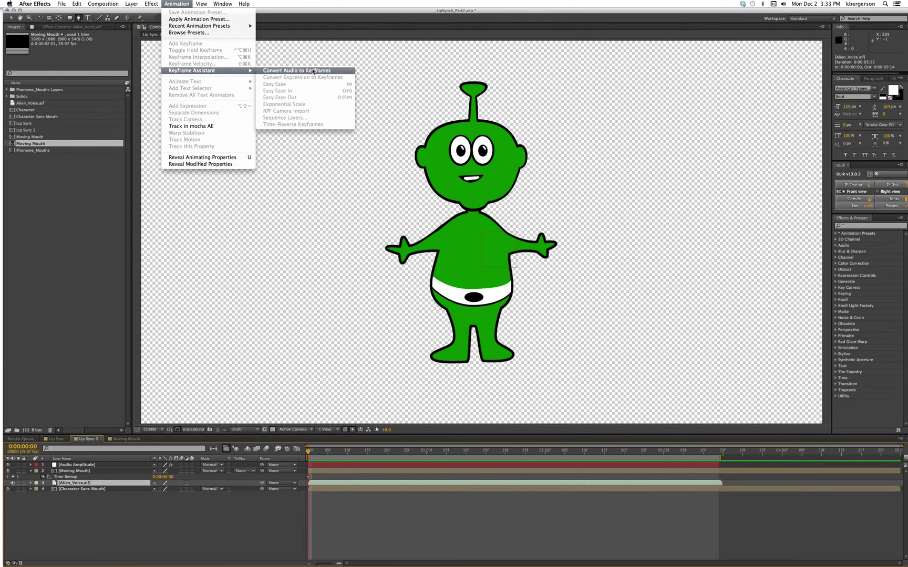
left_click(31, 538)
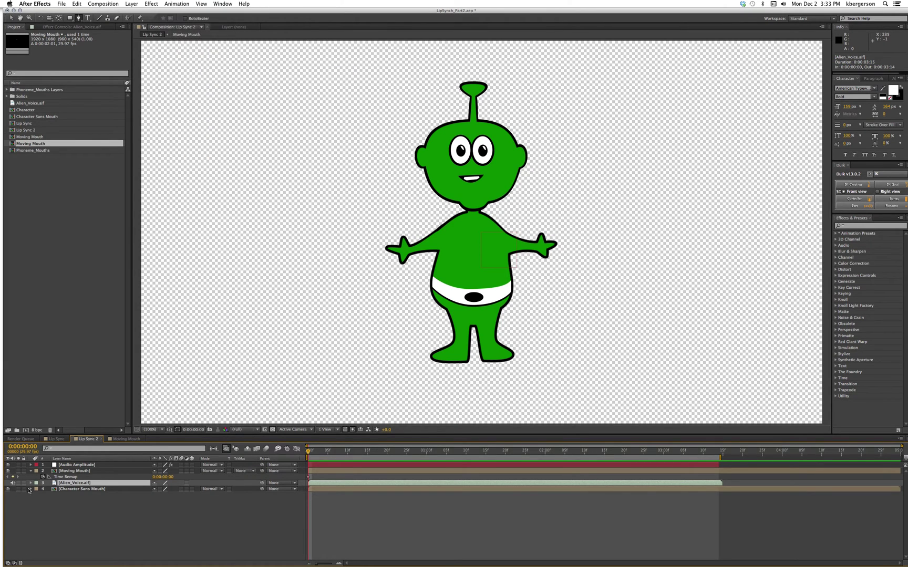
Remove the Left and Right Channel sliders, leaving only the Both Channels Slider keyframes visible.
left_click(83, 465)
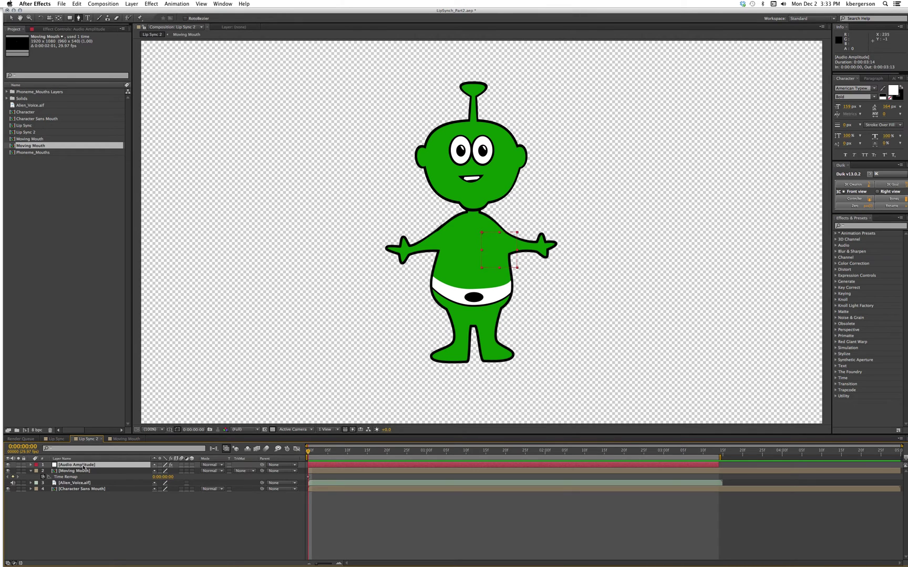
key("u")
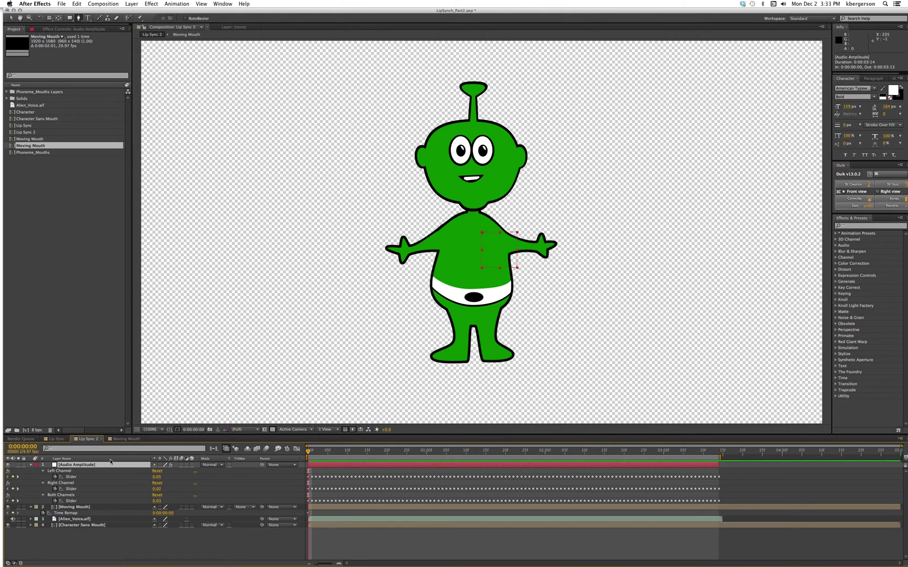
left_click(55, 477)
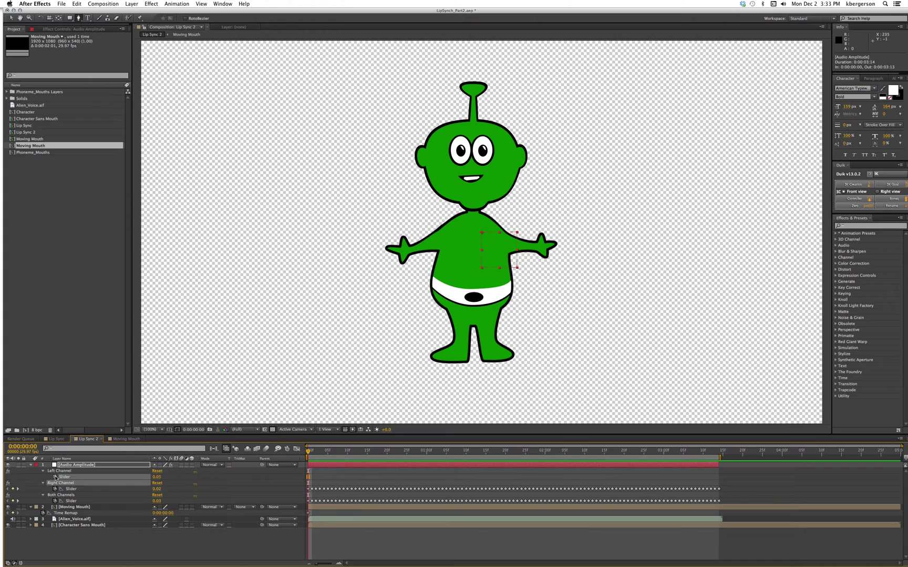
left_click(56, 489)
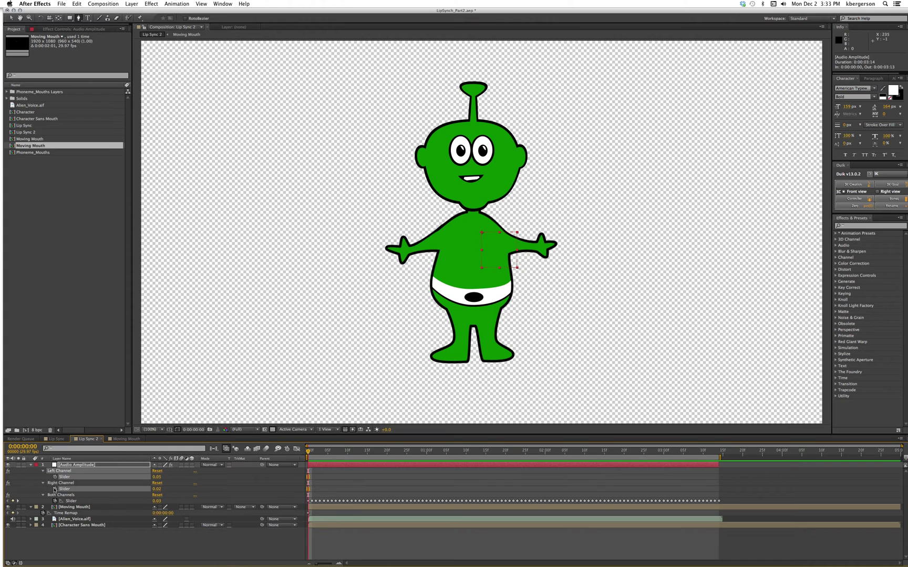
left_click(74, 465)
key("u")
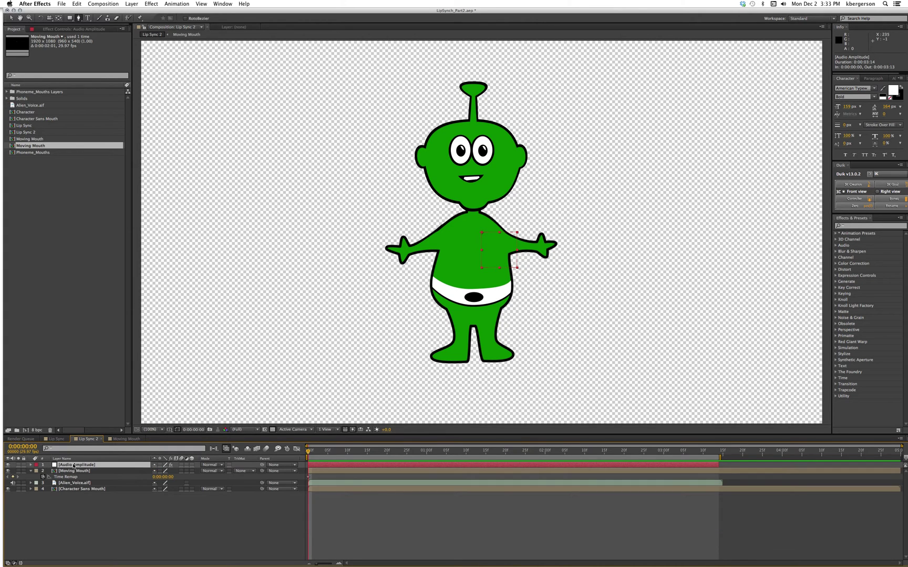
key("u")
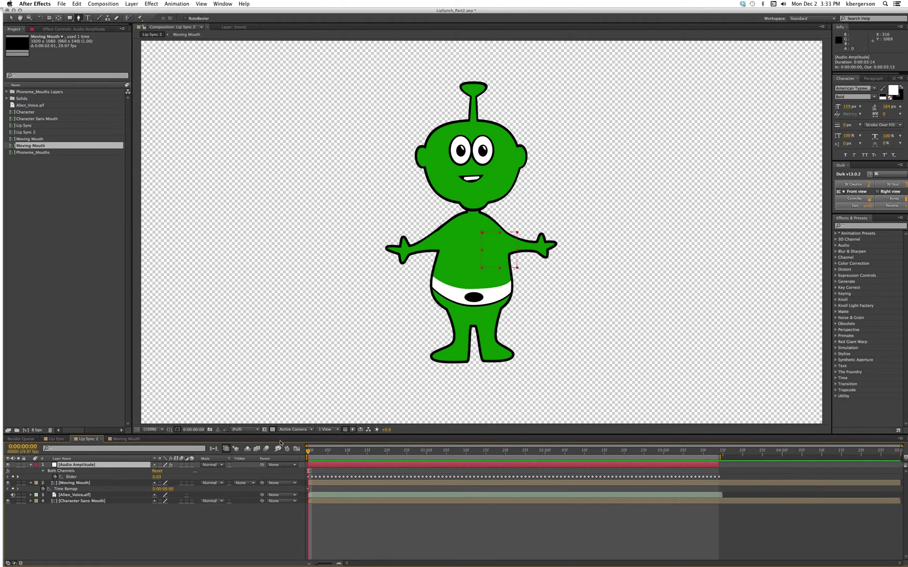
Show the Slider's amplitude curve in the Graph Editor and confirm its peak sits near 15.
left_click(297, 451)
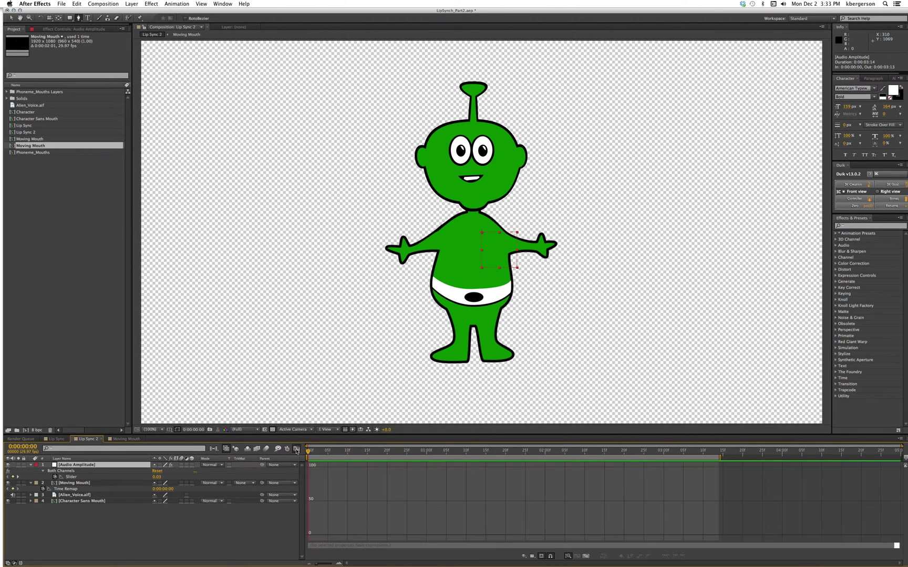
left_click(72, 478)
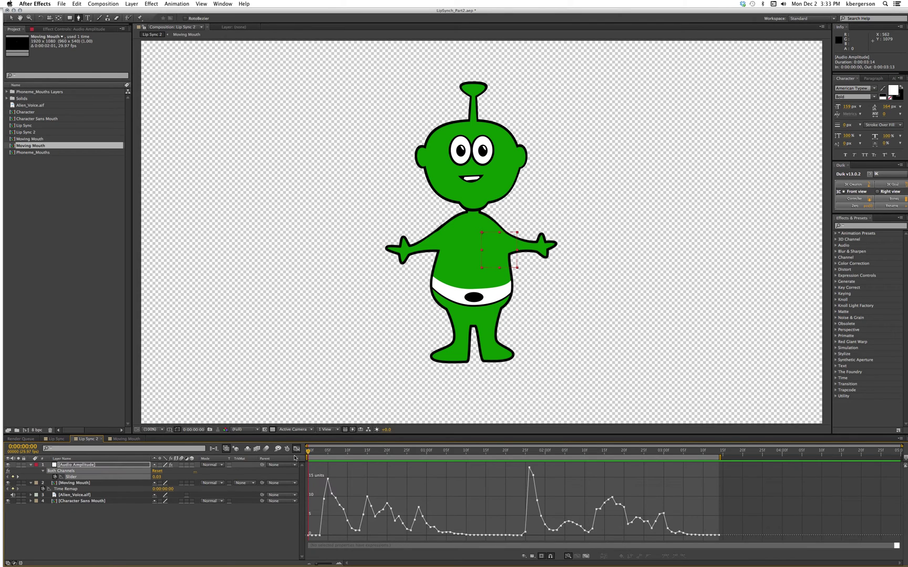
left_click_drag(310, 452, 644, 519)
left_click_drag(505, 510, 513, 502)
mouse_move(529, 466)
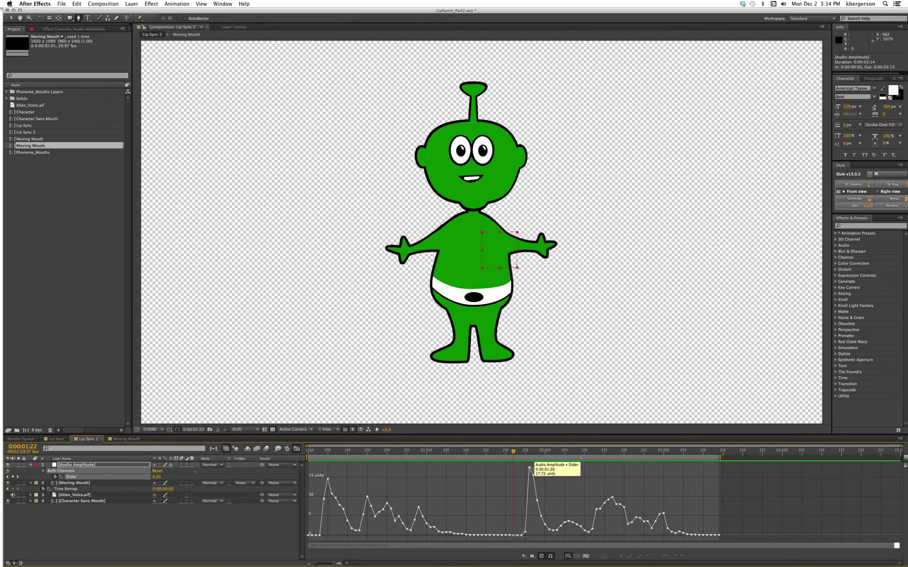
double_click(531, 471)
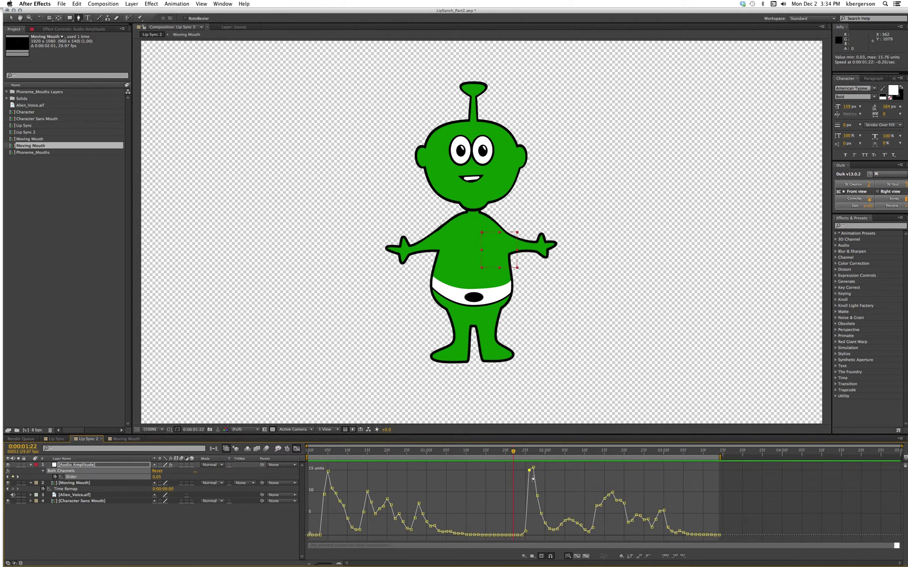
left_click_drag(534, 472, 532, 469)
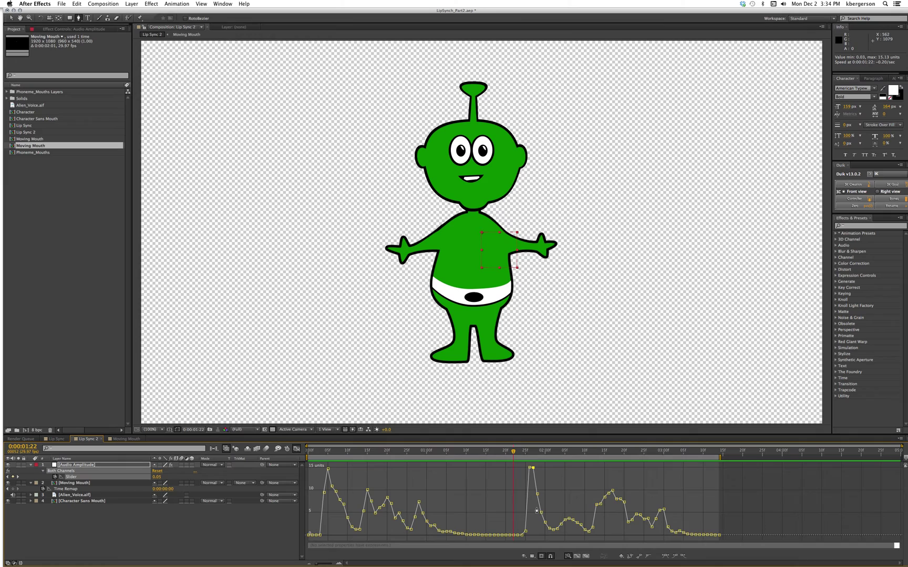
left_click(91, 528)
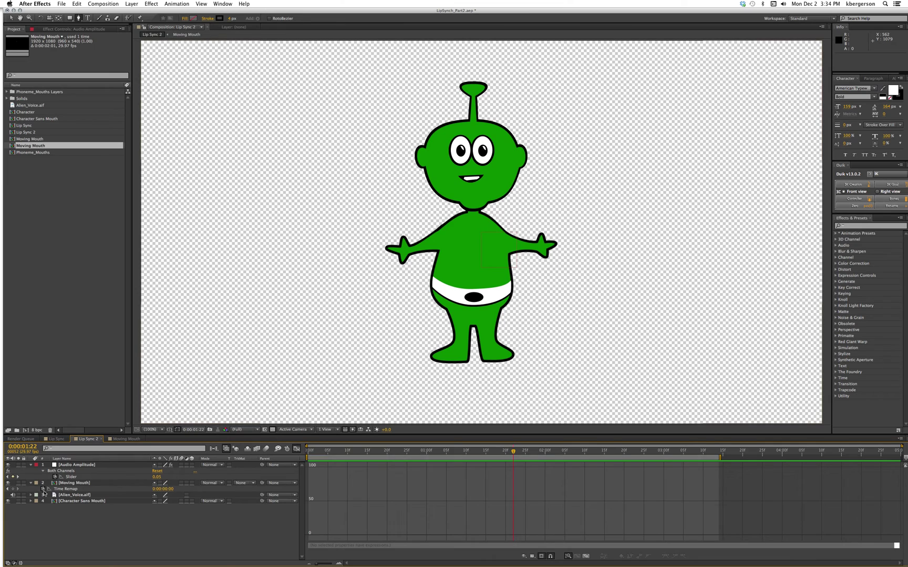
Add a Moving Mouth Time Remap expression linking to the Audio Amplitude Slider, stored as 'a'.
left_click(296, 448)
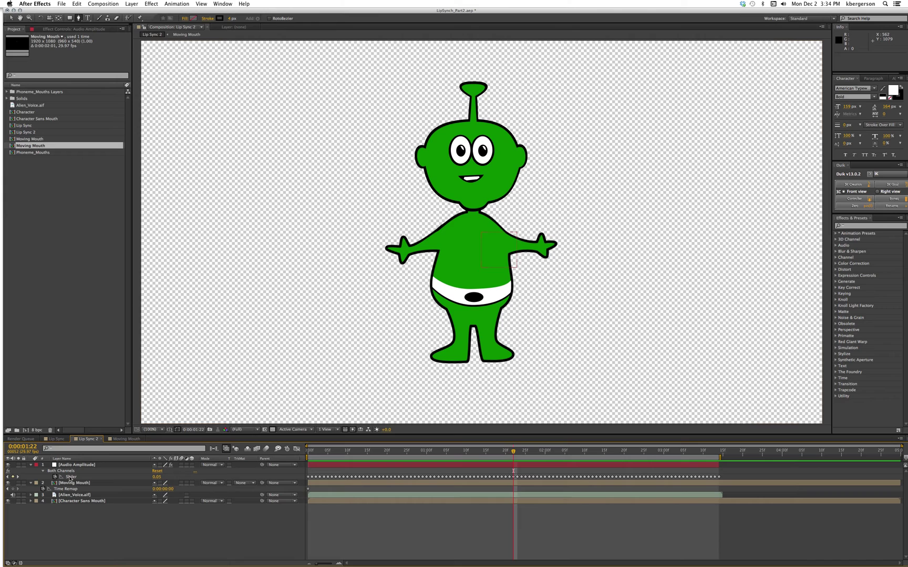
left_click(43, 490, "alt")
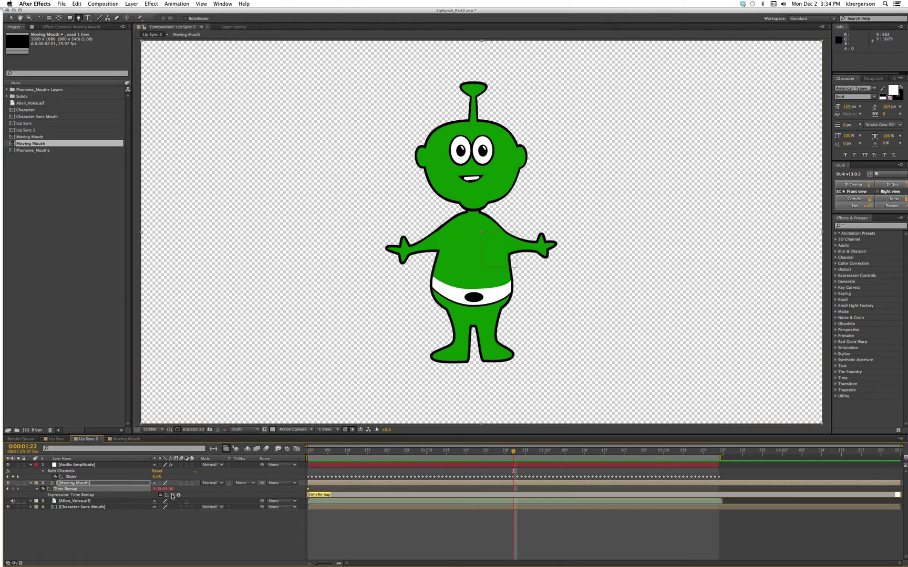
left_click_drag(173, 495, 69, 477)
type("a=")
left_click(447, 494)
key("Return")
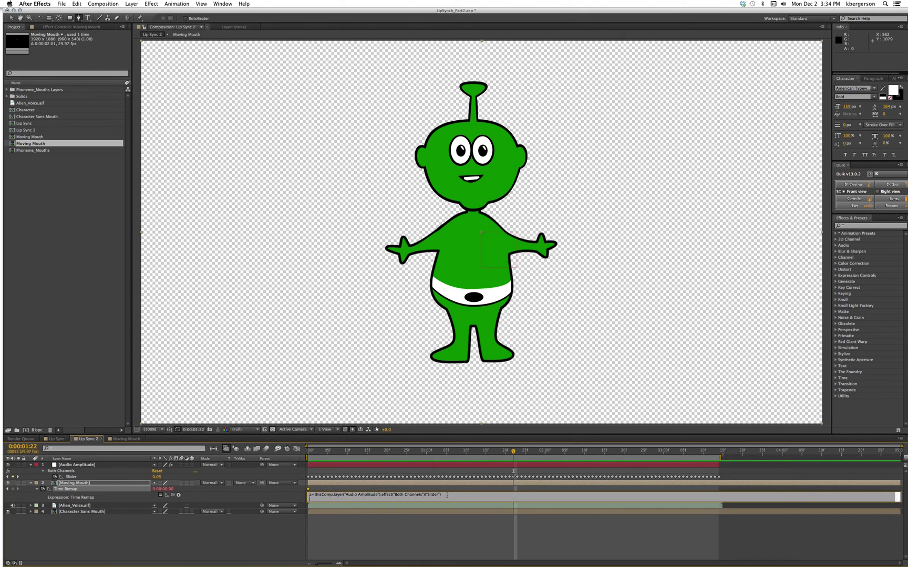
Insert the linear(t, tMin, tMax, value1, value2) function with a as its first argument.
left_click(178, 495)
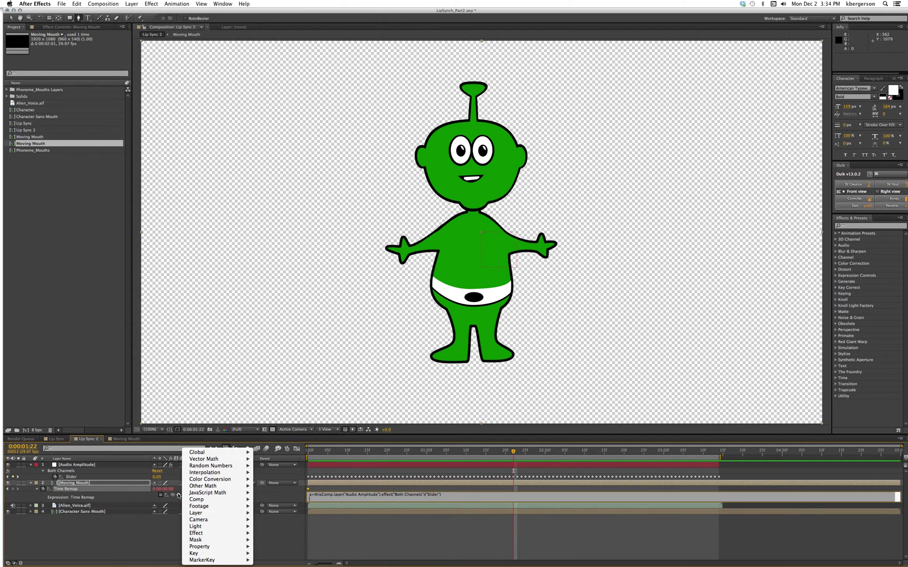
mouse_move(205, 472)
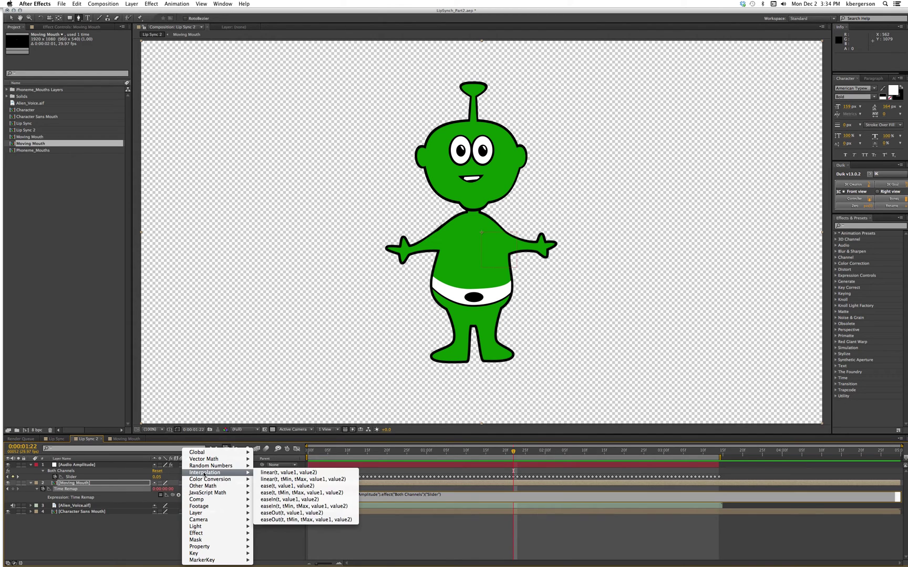
left_click(295, 479)
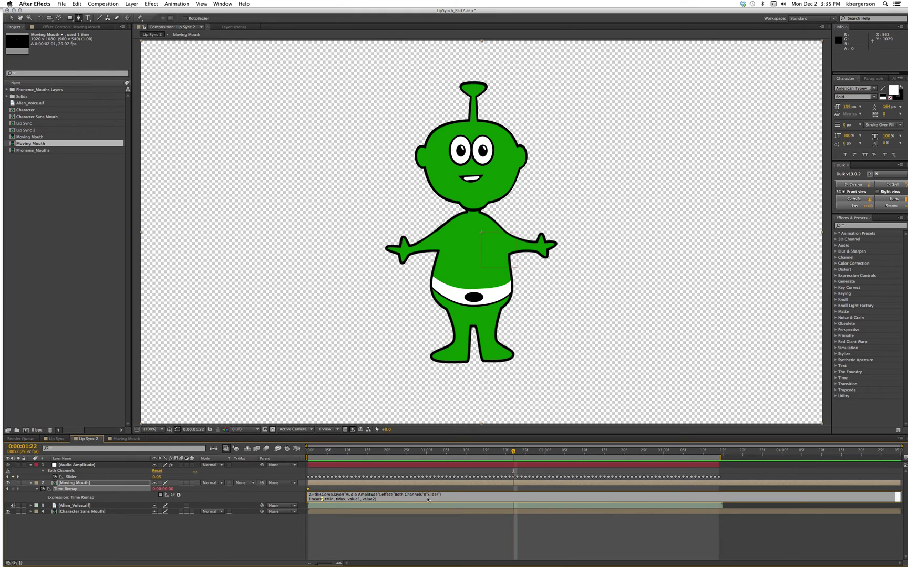
type("a")
Set the remaining linear arguments to 0, 15, 0 and 2 and commit the expression.
left_click_drag(334, 499, 329, 499)
type("0")
left_click_drag(339, 499, 332, 499)
type("15")
left_click_drag(350, 499, 339, 499)
type("0")
left_click_drag(354, 498, 342, 499)
type("2")
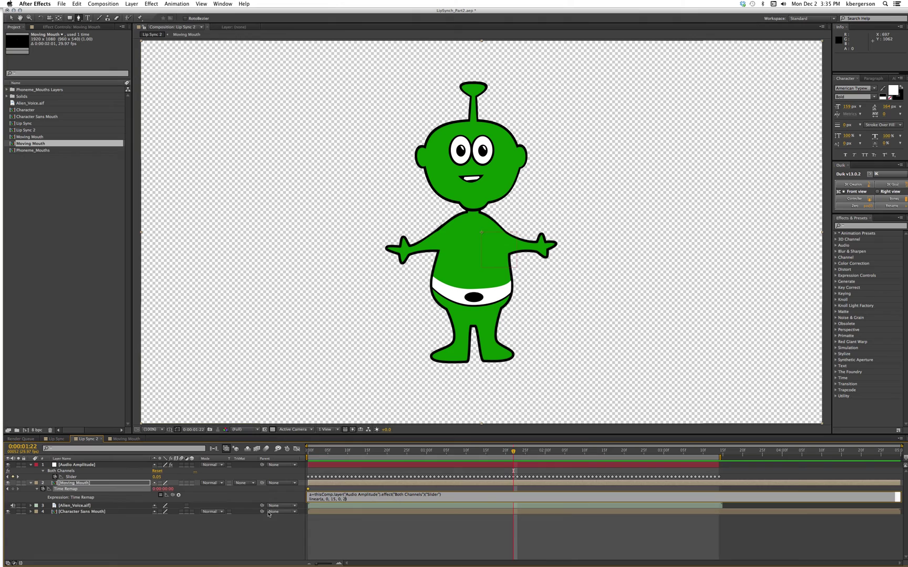
left_click(322, 508)
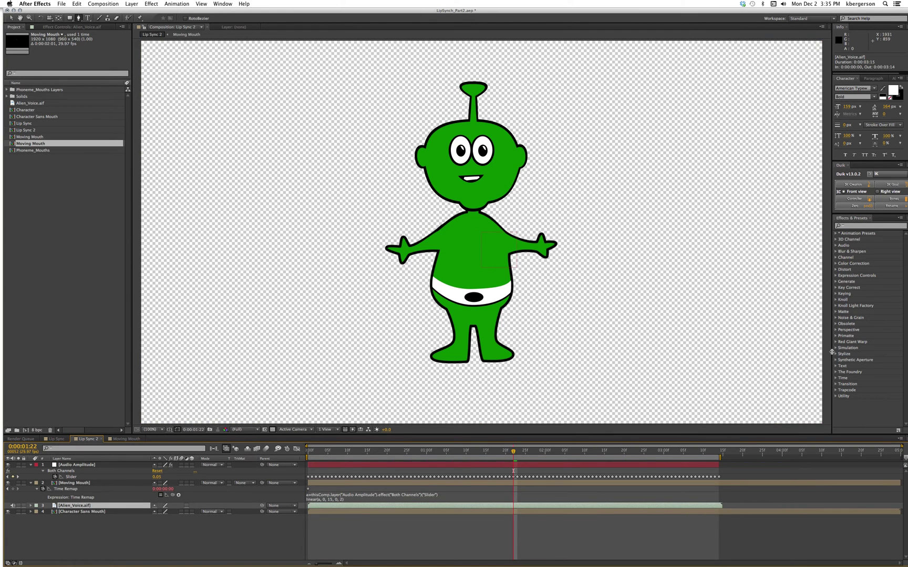
RAM-preview the lip sync with sound, then stop and scrub back to about 0:00:02:03.
key("KP_0")
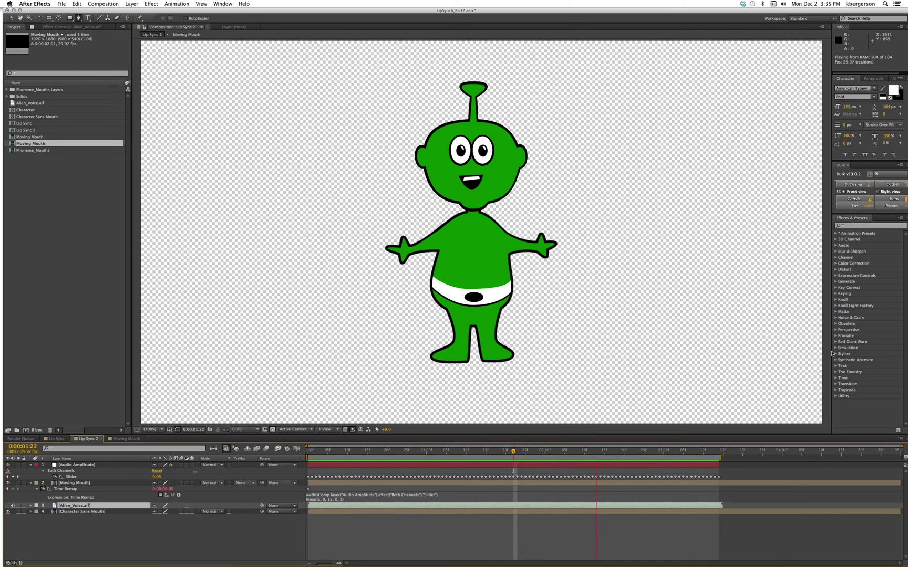
left_click(759, 405)
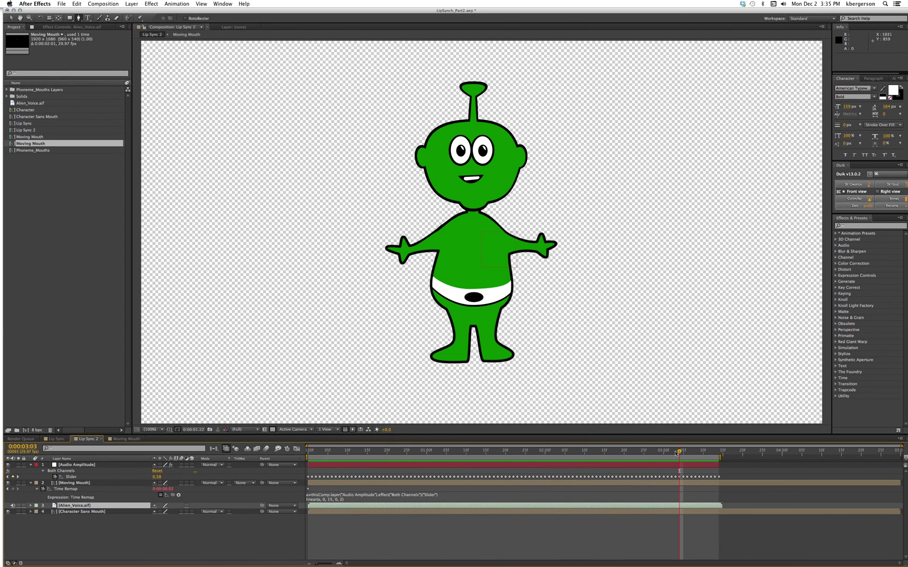
left_click_drag(679, 452, 612, 463)
Change the expression's tMax from 15 to 10, re-preview, and scrub back to about 0:00:01:25.
left_click(330, 501)
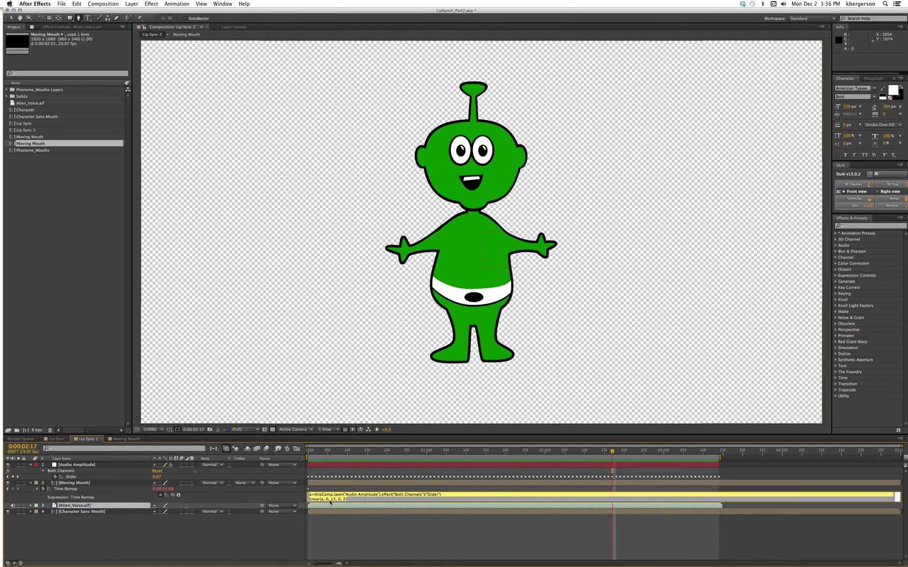
key("KP_Enter")
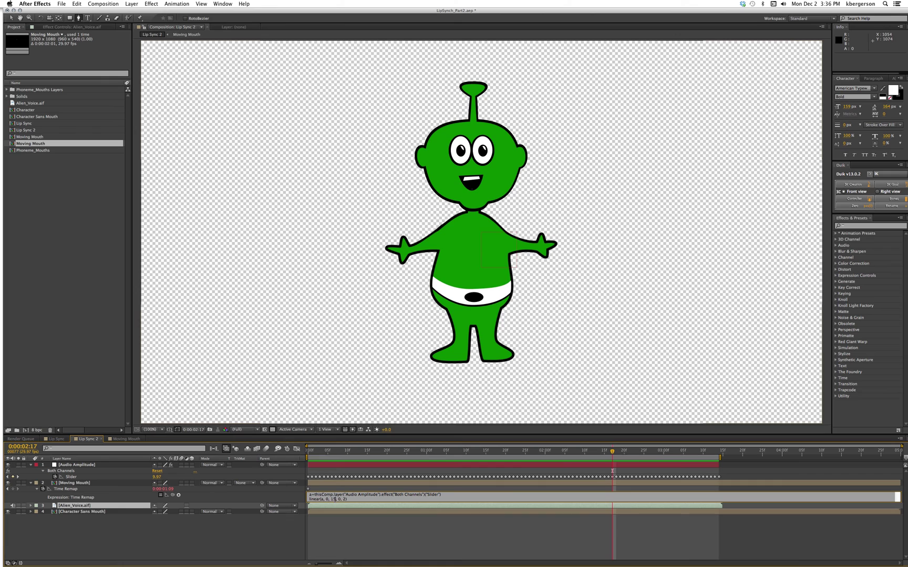
key("KP_Enter")
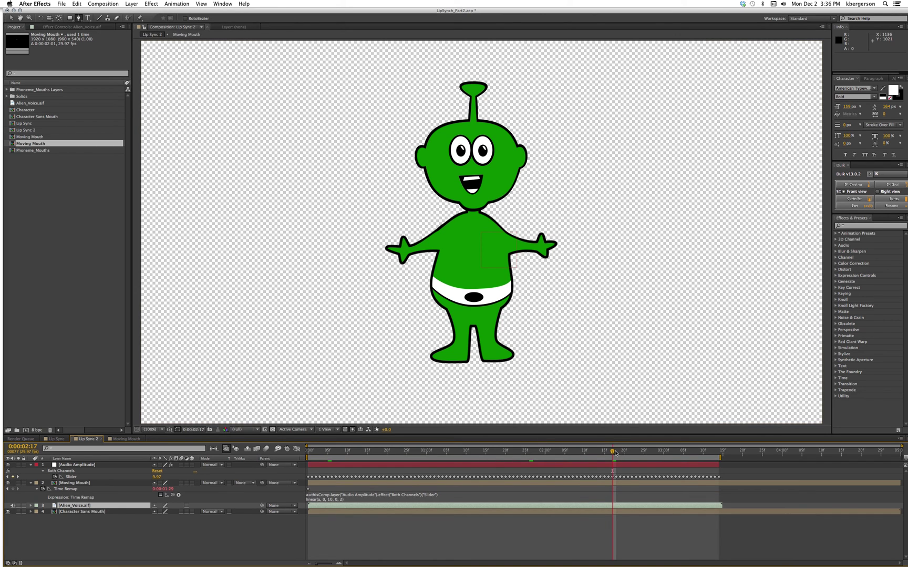
left_click_drag(612, 452, 388, 428)
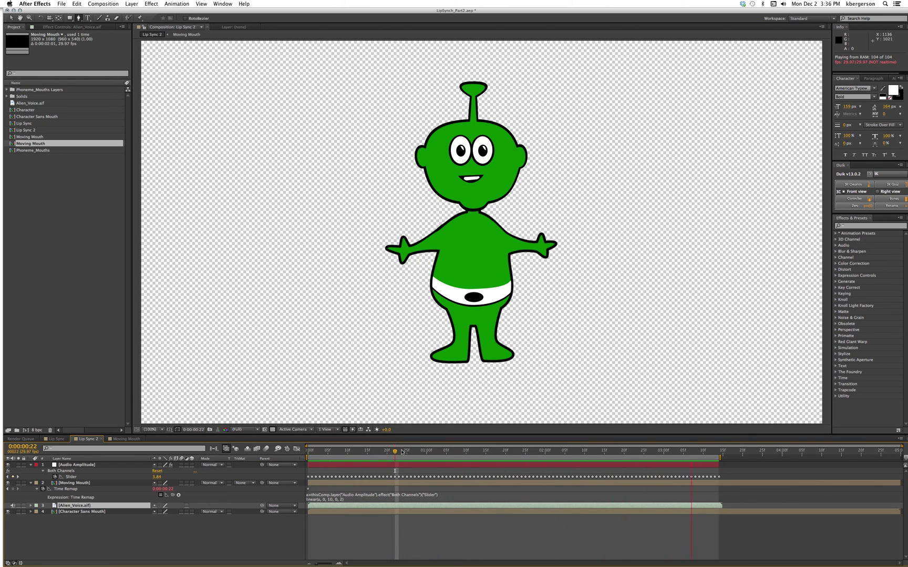
Change the 10 in the Time Remap expression to 8, giving linear(a, 0, 8, 0, 2), and preview the mouth animation.
key("space")
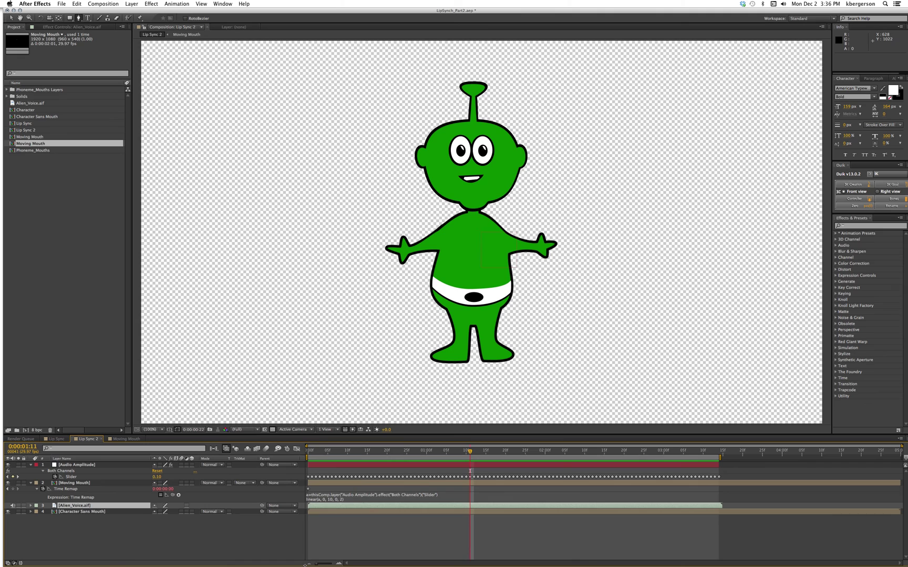
left_click(328, 500)
left_click(328, 499)
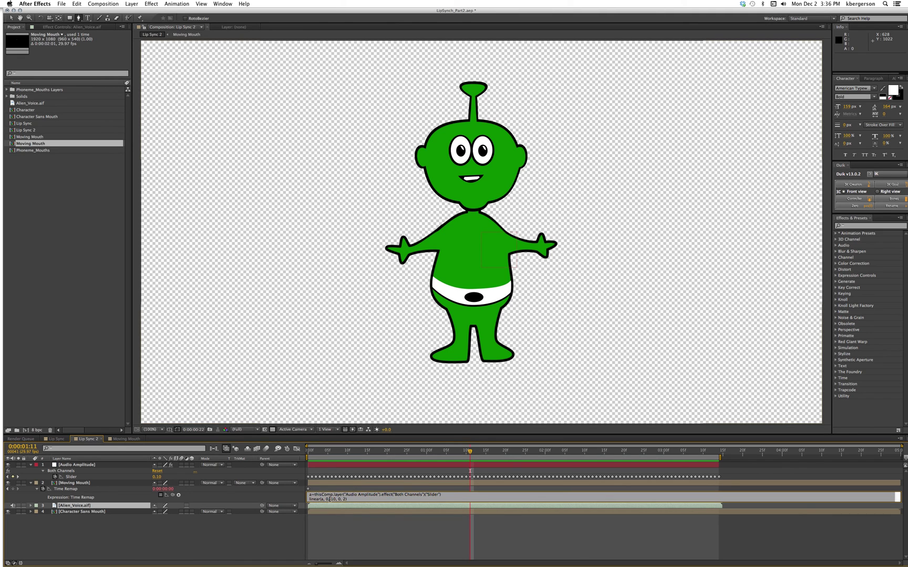
double_click(333, 499)
type("8")
key("KP_Enter")
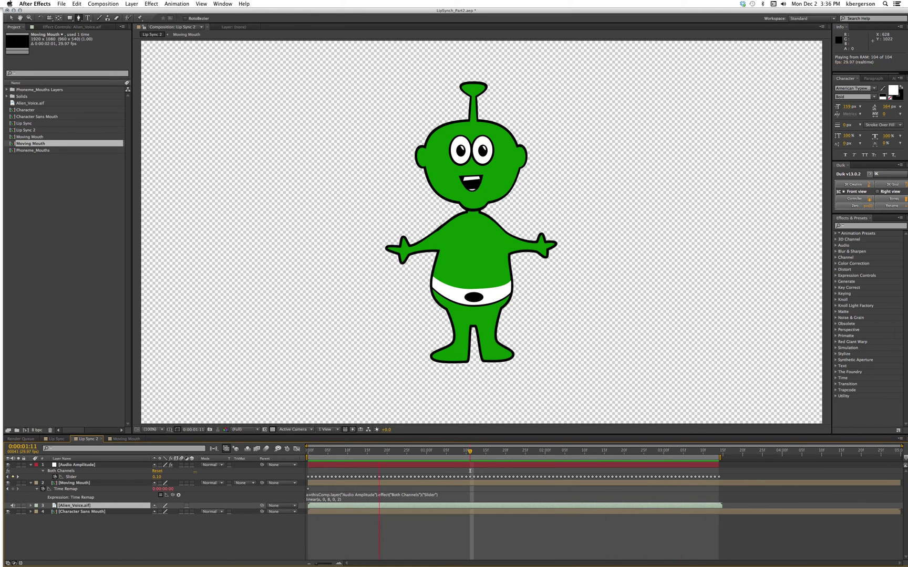
key("Page_Down")
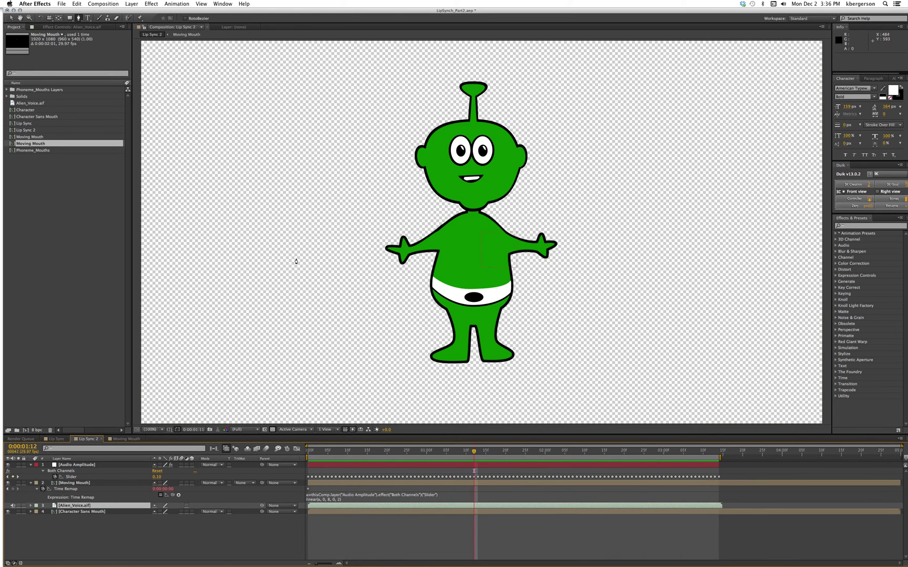